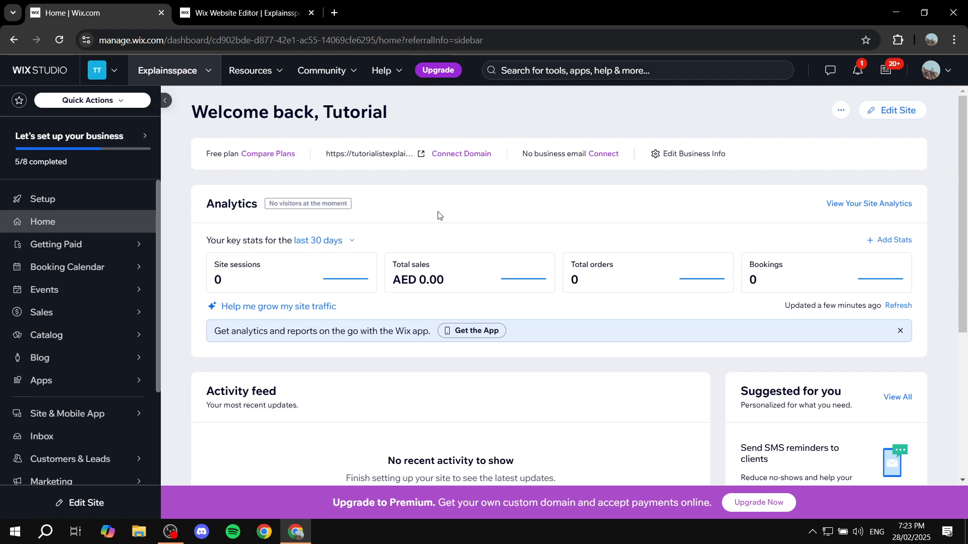
# Switch to the Wix website editor and open the SEO basics settings of New Page
pyautogui.click(248, 8)
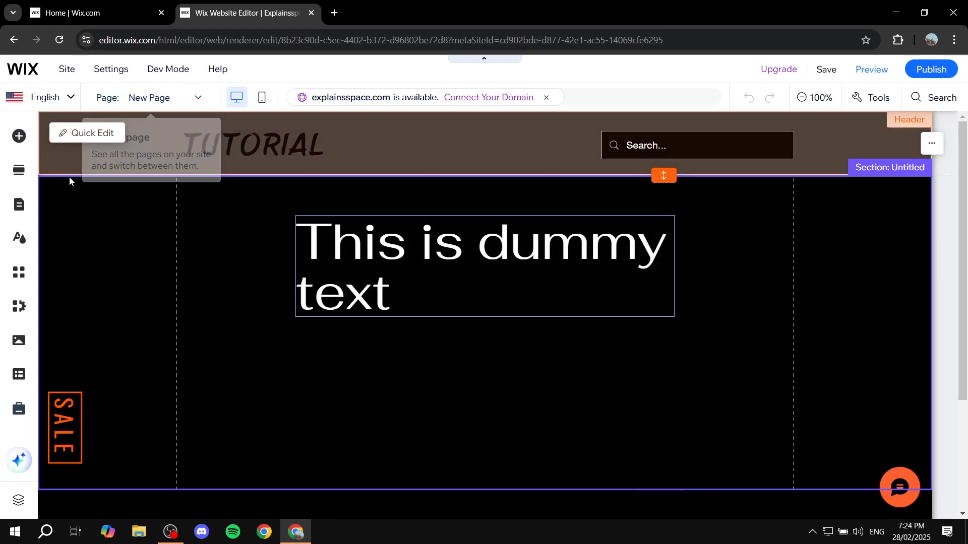
pyautogui.click(19, 204)
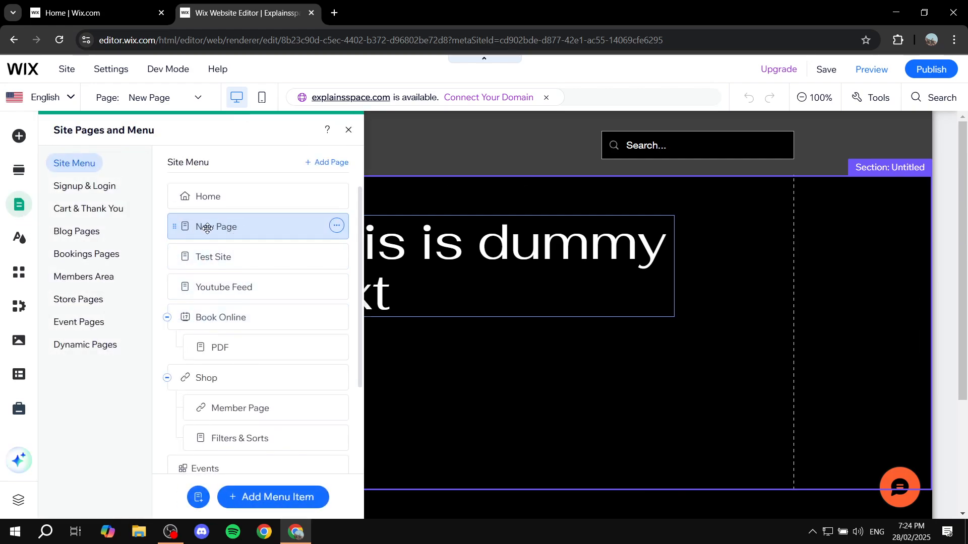
pyautogui.click(336, 227)
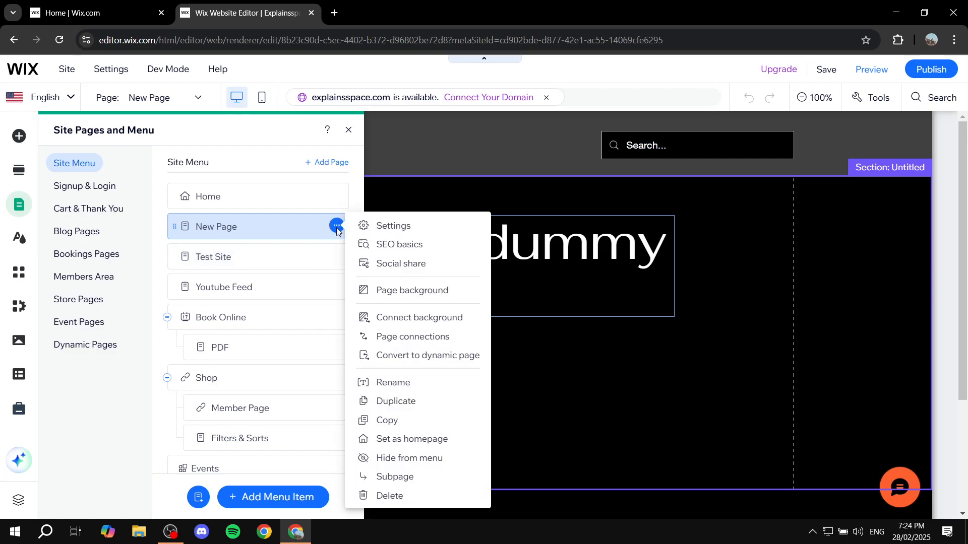
pyautogui.click(417, 245)
pyautogui.scroll(-3, 413, 249)
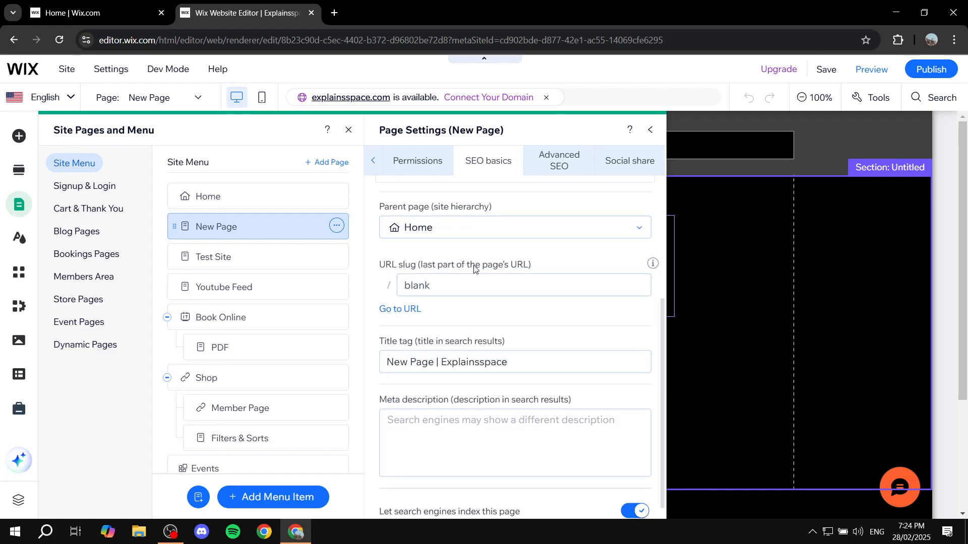
# Set New Page's URL slug to new-page, and close the page settings and the editor
pyautogui.click(464, 284)
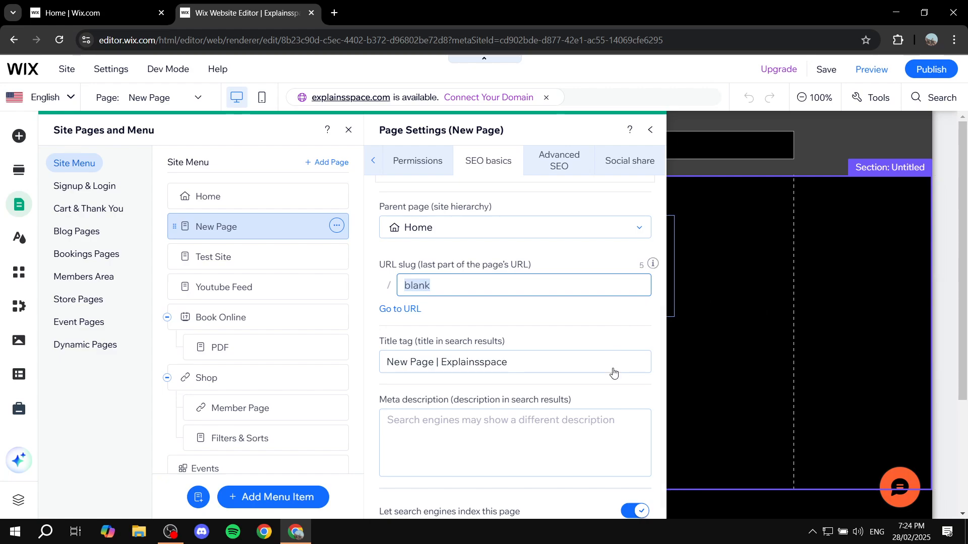
pyautogui.press('BackSpace')
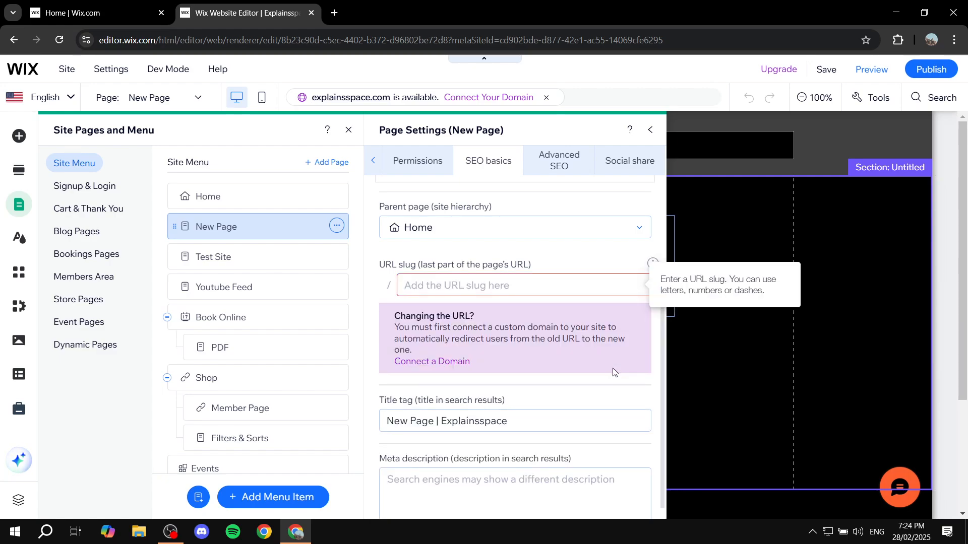
pyautogui.write('new-page')
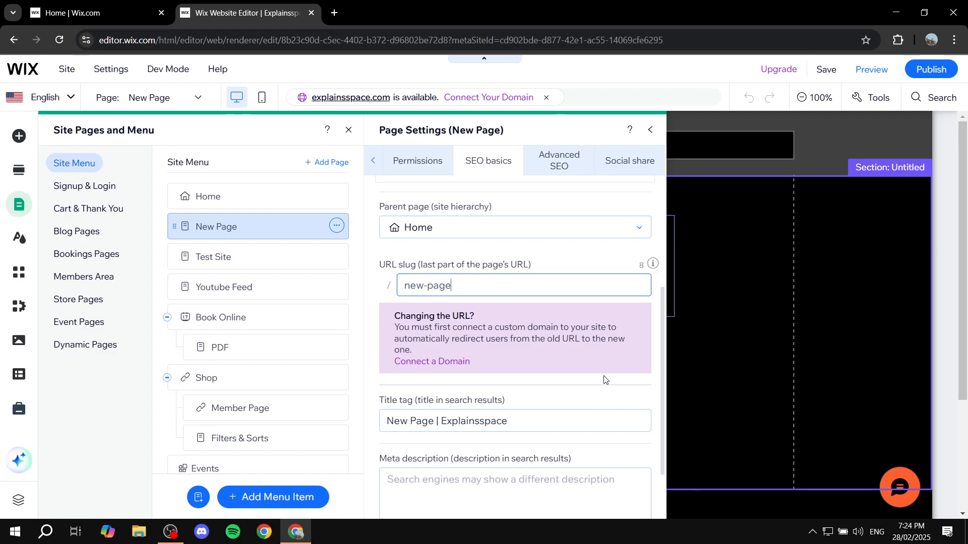
pyautogui.click(583, 393)
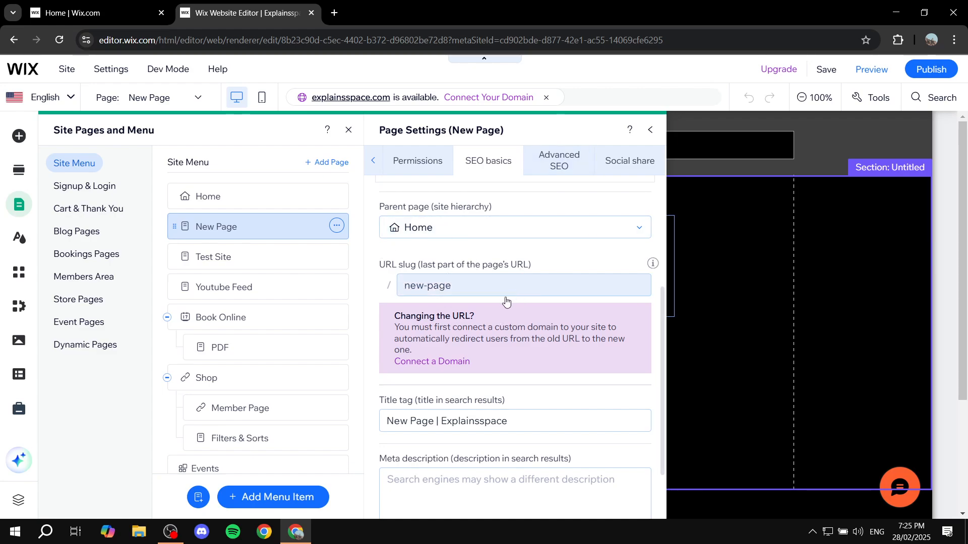
pyautogui.click(650, 130)
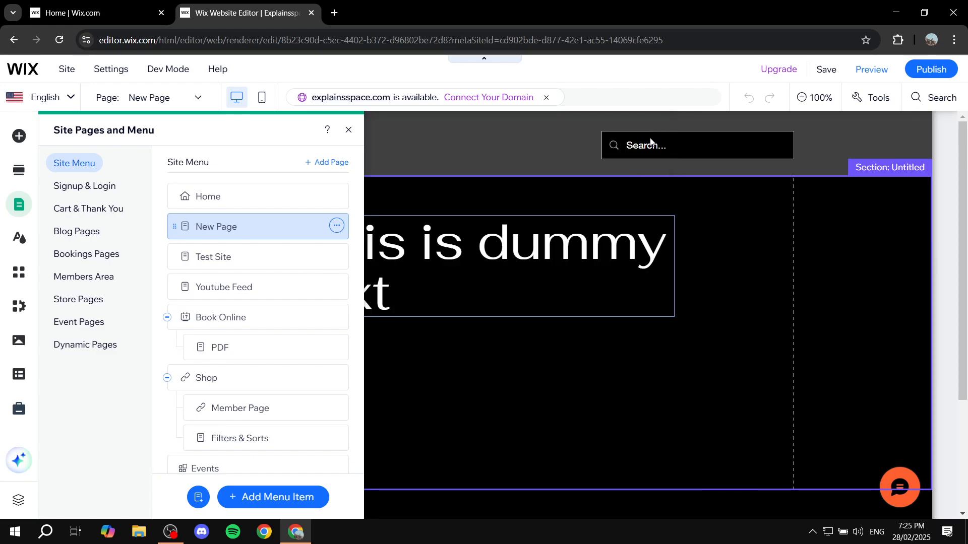
pyautogui.click(348, 130)
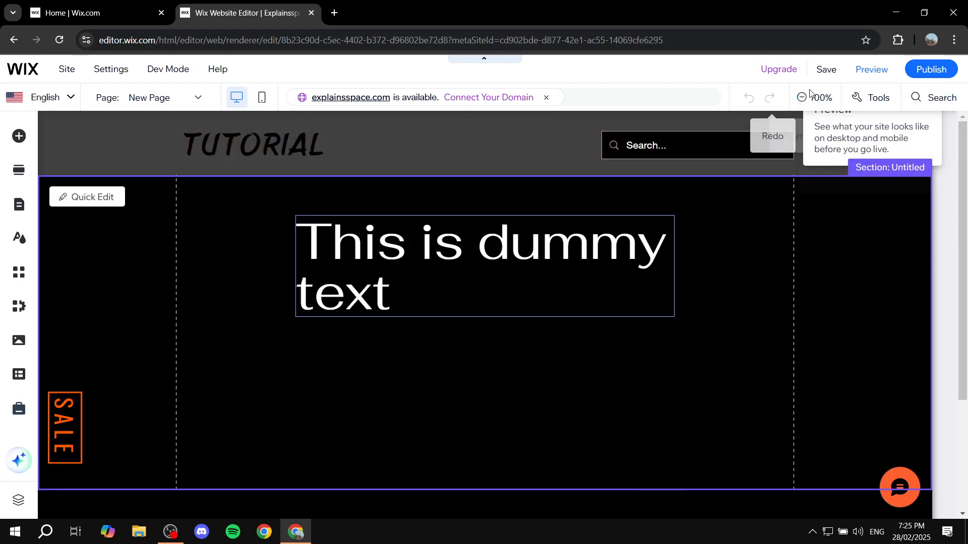
pyautogui.click(312, 13)
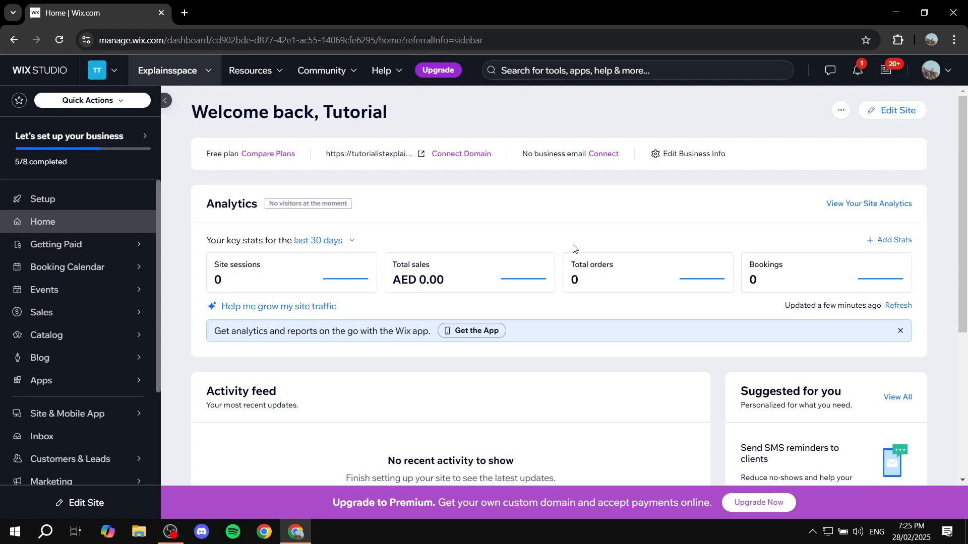
# Open the SEO overview of the site from the dashboard's Website & SEO section
pyautogui.press('Tab')
pyautogui.scroll(-3, 201, 324)
pyautogui.scroll(-3, 111, 322)
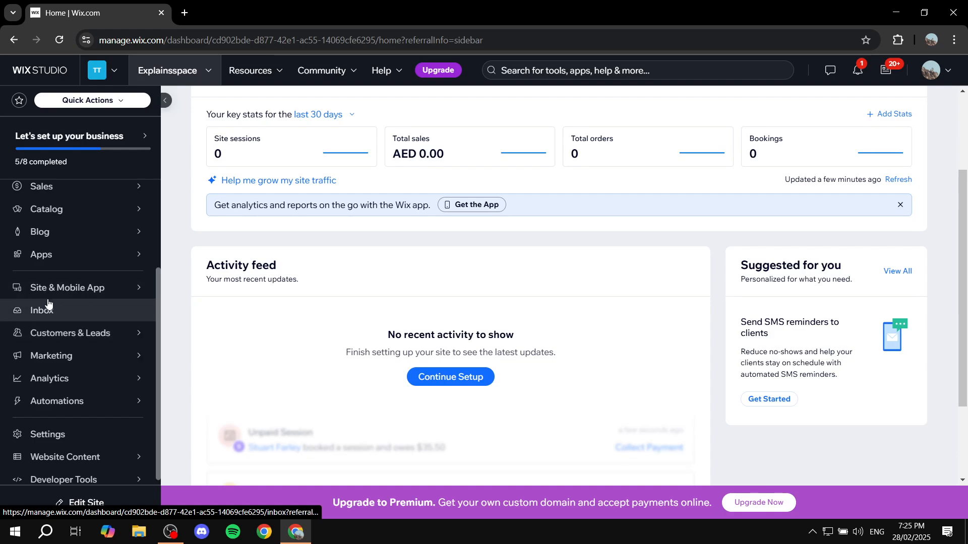
pyautogui.moveTo(56, 295)
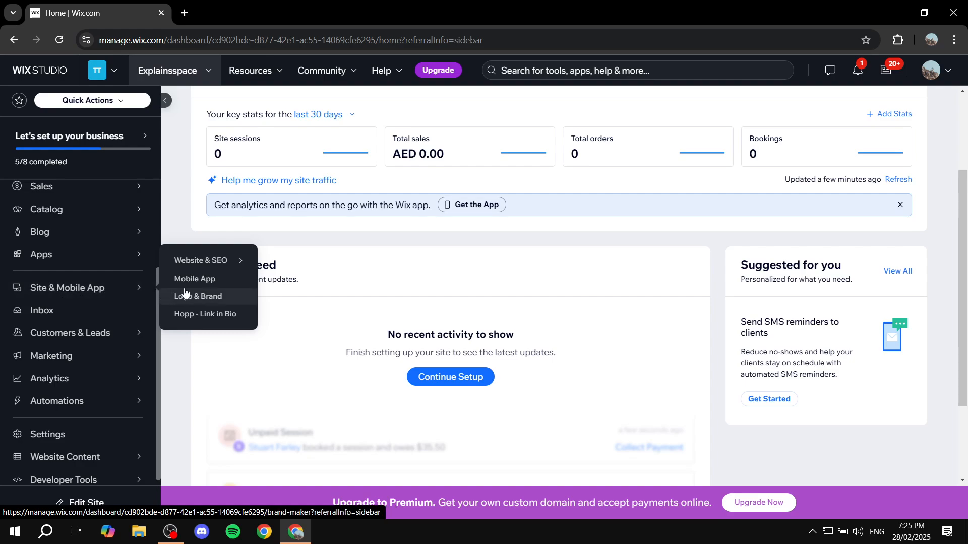
pyautogui.moveTo(211, 262)
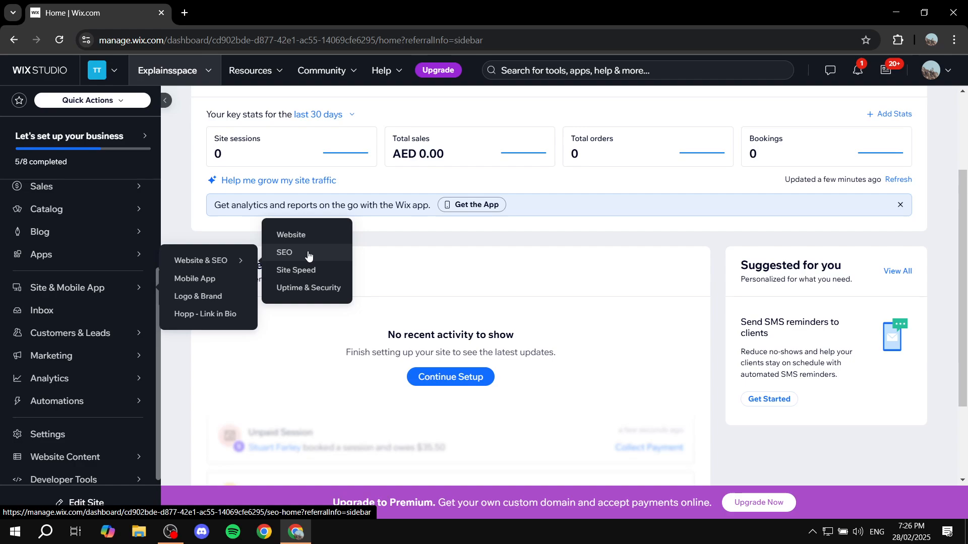
pyautogui.click(285, 255)
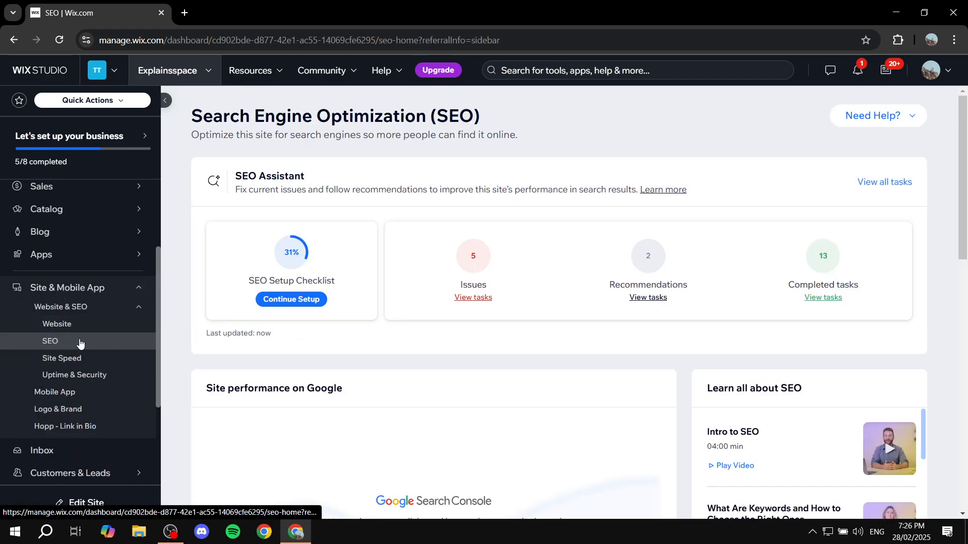
# Find the URL Redirect Manager among the SEO tools and settings and open it
pyautogui.scroll(-1, 443, 388)
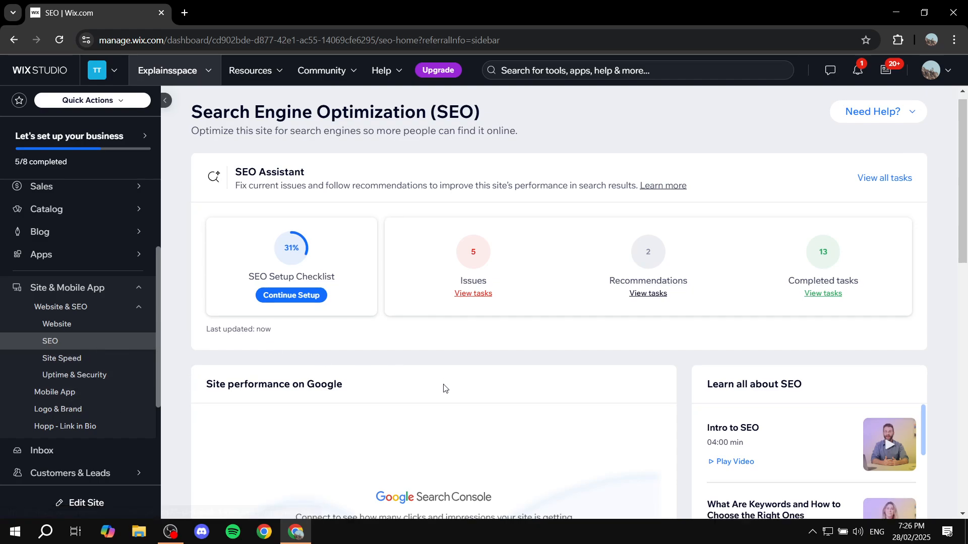
pyautogui.scroll(-10, 443, 342)
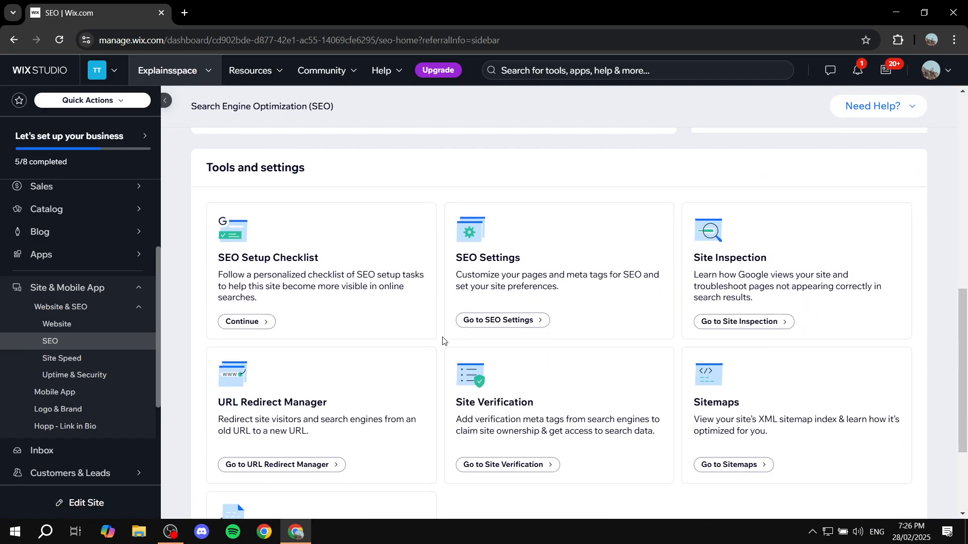
pyautogui.scroll(-1, 444, 341)
pyautogui.scroll(1, 434, 334)
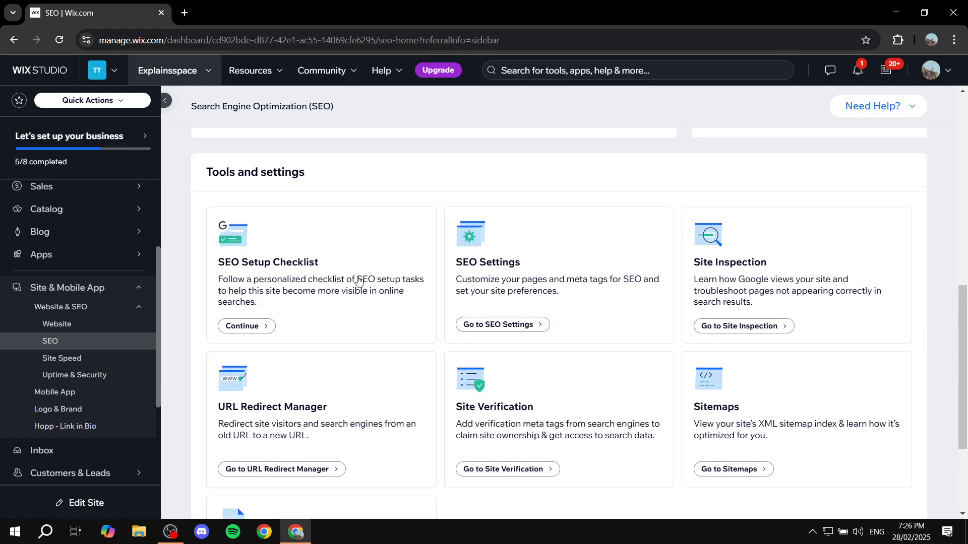
pyautogui.moveTo(207, 174); pyautogui.dragTo(372, 169)
pyautogui.click(399, 171)
pyautogui.scroll(-1, 474, 181)
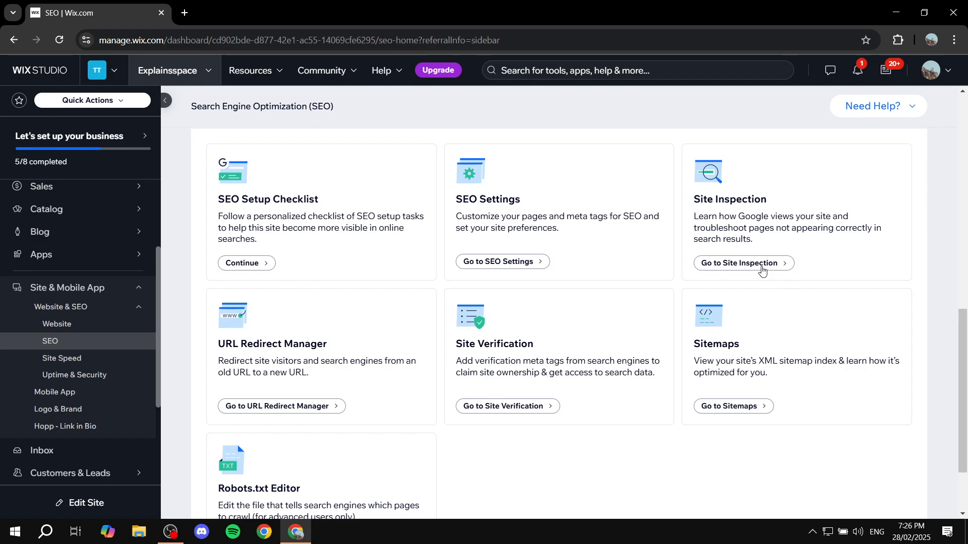
pyautogui.scroll(-1, 320, 398)
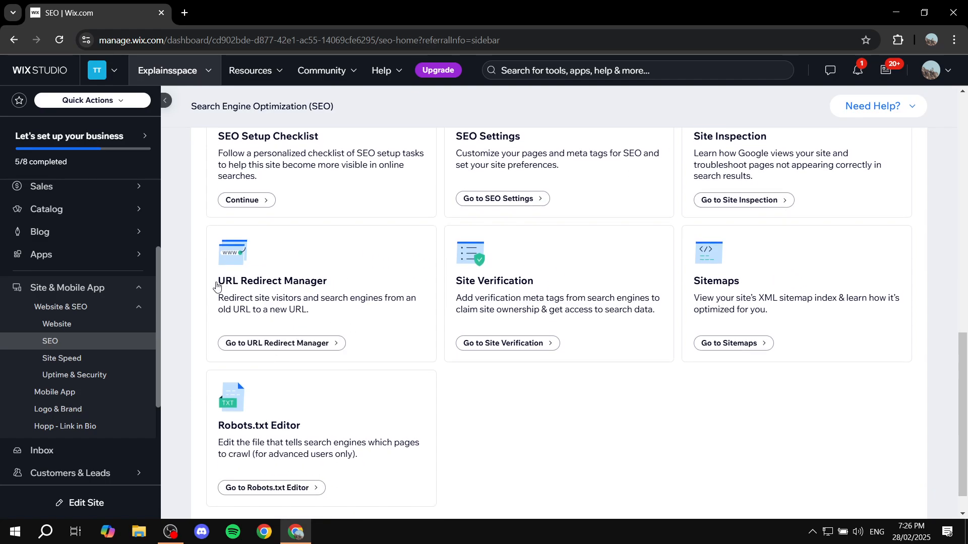
pyautogui.moveTo(216, 286); pyautogui.dragTo(334, 283)
pyautogui.click(346, 287)
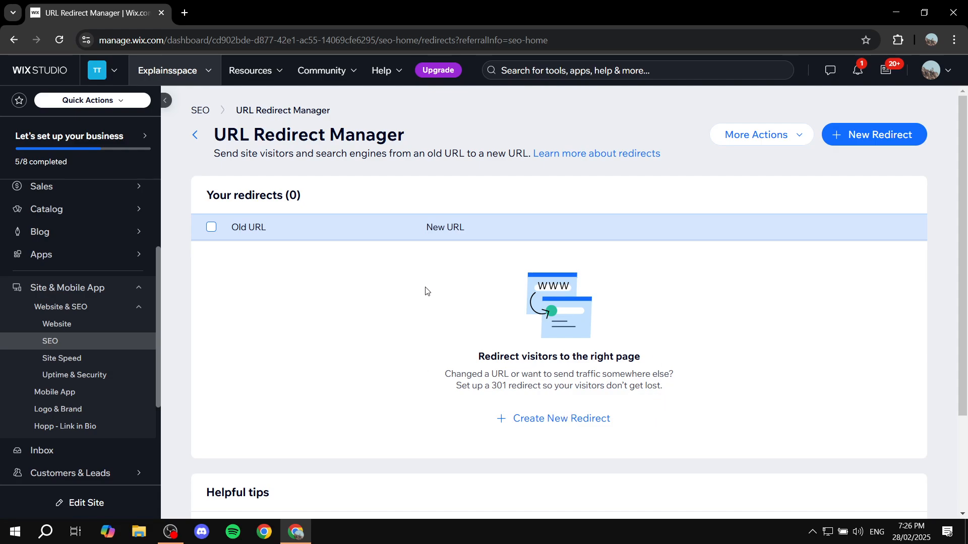
# Start a new redirect in the URL Redirect Manager after reviewing the old and new URL columns
pyautogui.moveTo(231, 229); pyautogui.dragTo(277, 231)
pyautogui.moveTo(419, 234); pyautogui.dragTo(494, 237)
pyautogui.click(448, 311)
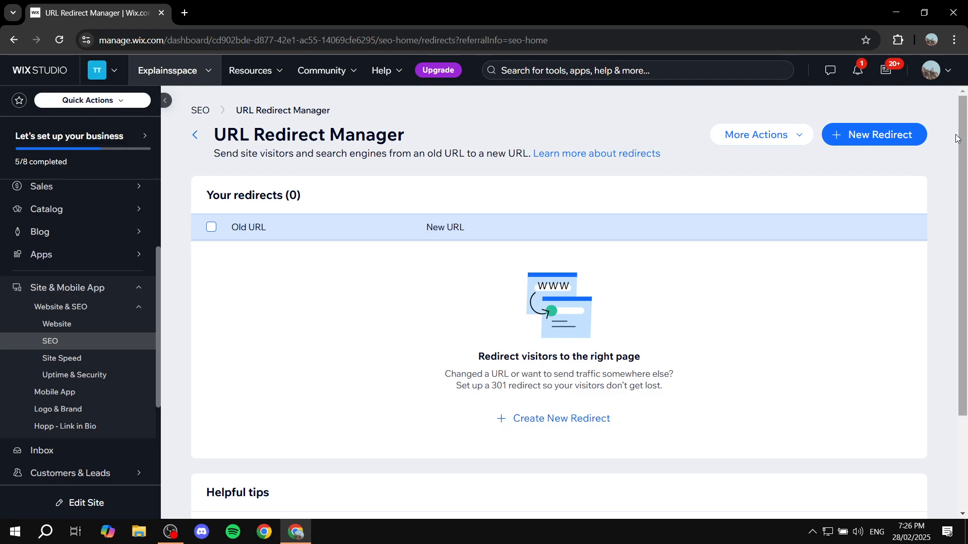
pyautogui.click(887, 135)
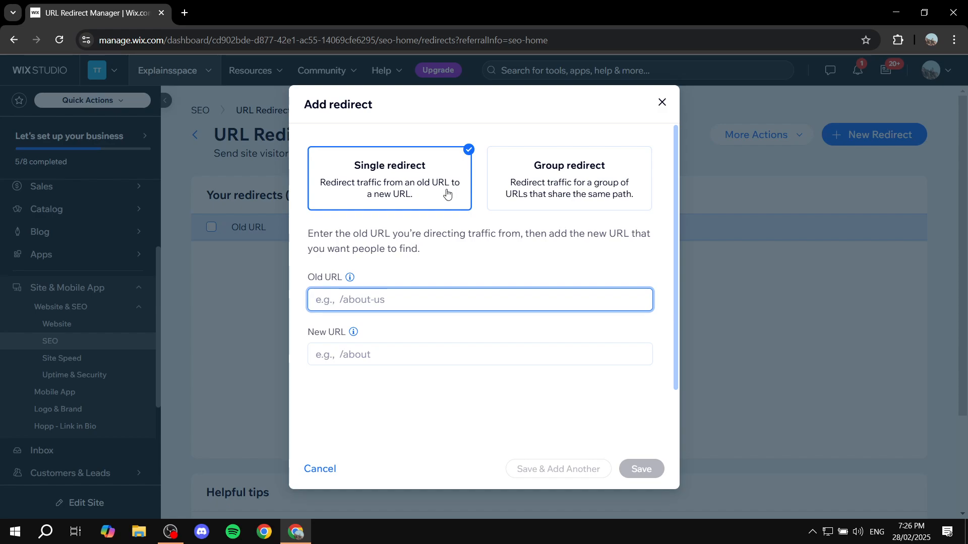
# Examine the Group redirect option's explanation and return to Single redirect
pyautogui.click(575, 204)
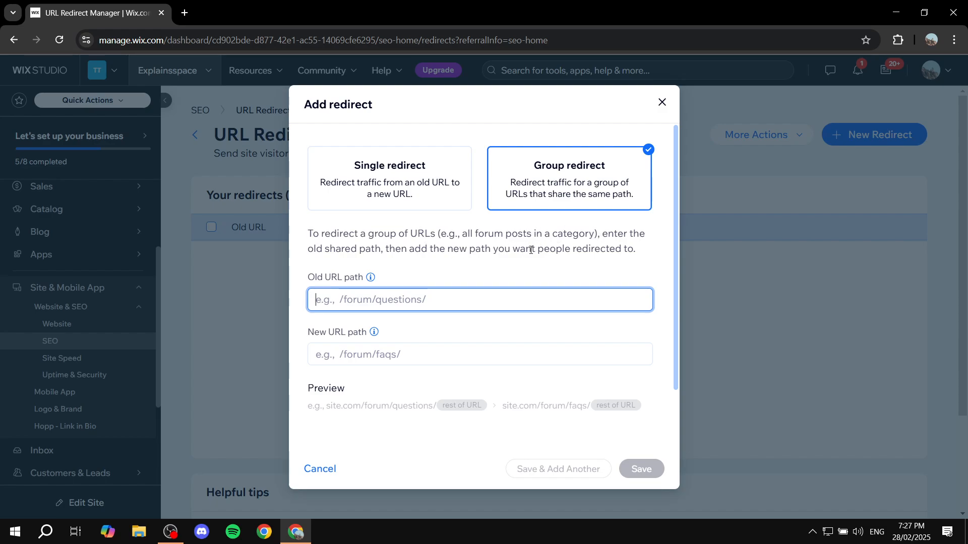
pyautogui.moveTo(477, 234); pyautogui.dragTo(557, 235)
pyautogui.click(556, 234)
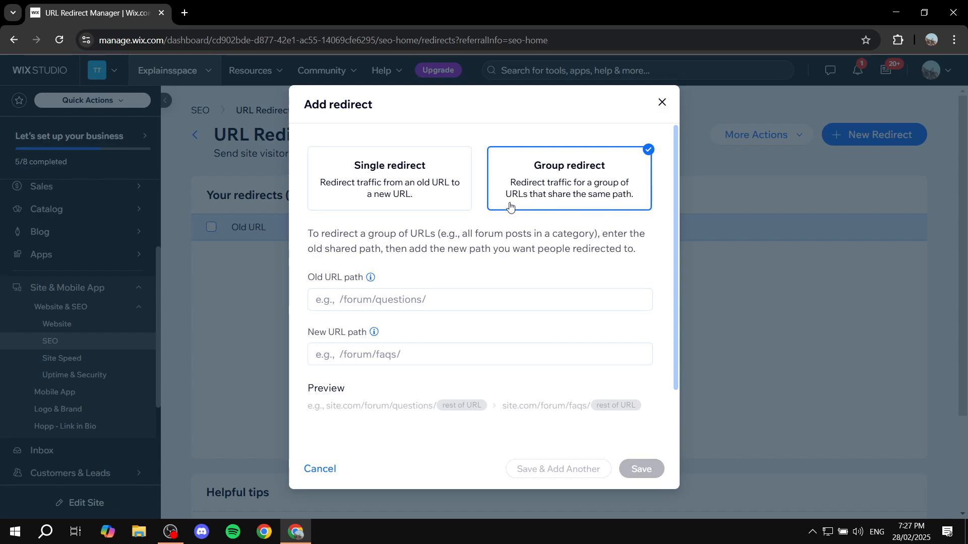
pyautogui.click(371, 174)
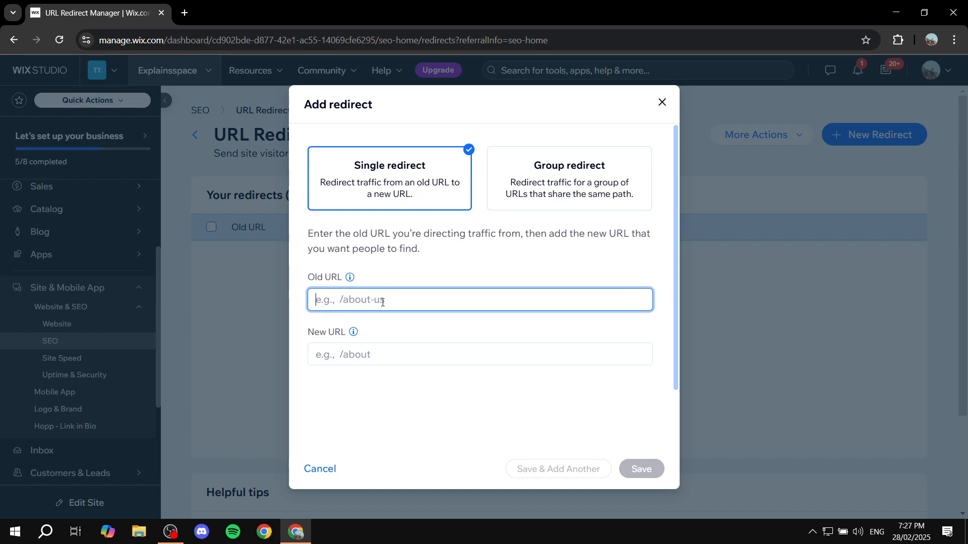
# Fill in the single redirect with /about-us as the old URL and /about as the new URL
pyautogui.click(400, 302)
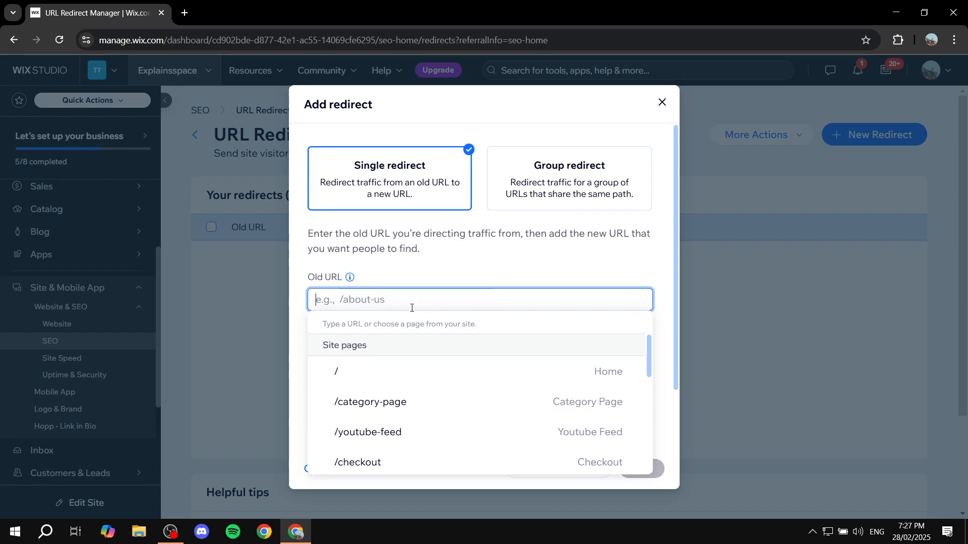
pyautogui.click(457, 270)
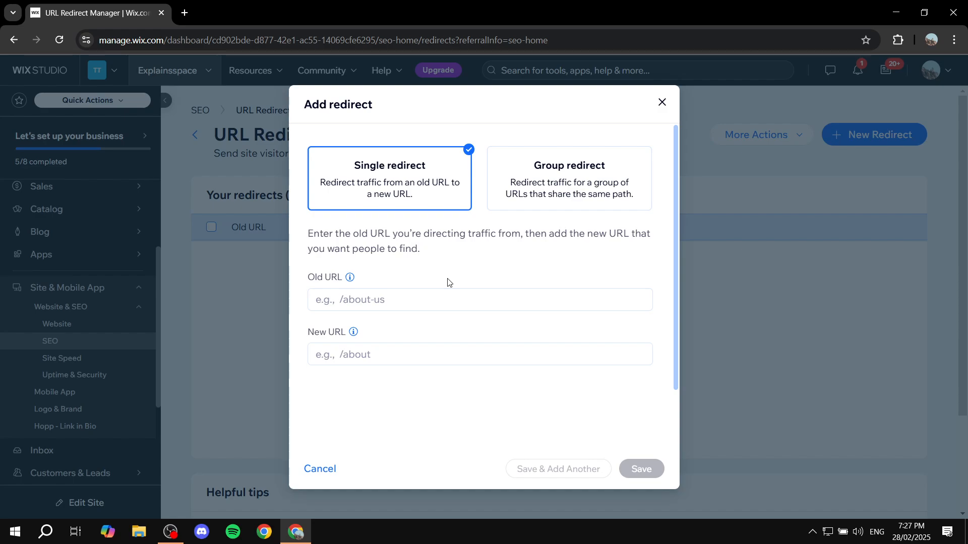
pyautogui.click(378, 299)
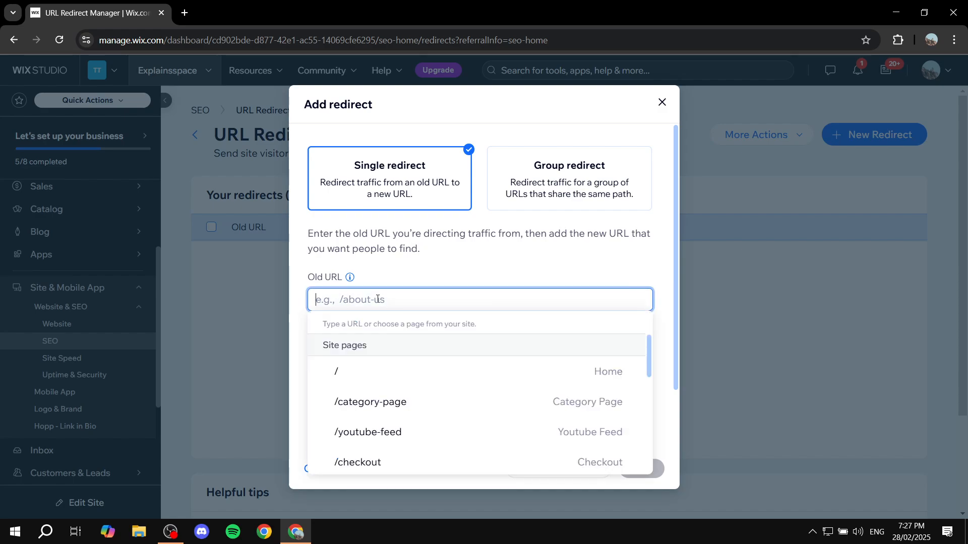
pyautogui.write('/about')
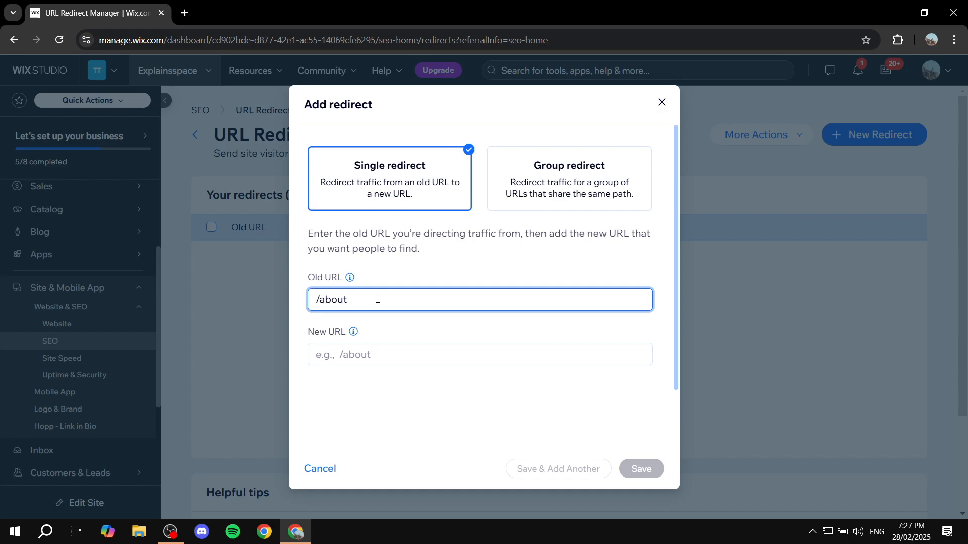
pyautogui.write('-us')
pyautogui.click(389, 354)
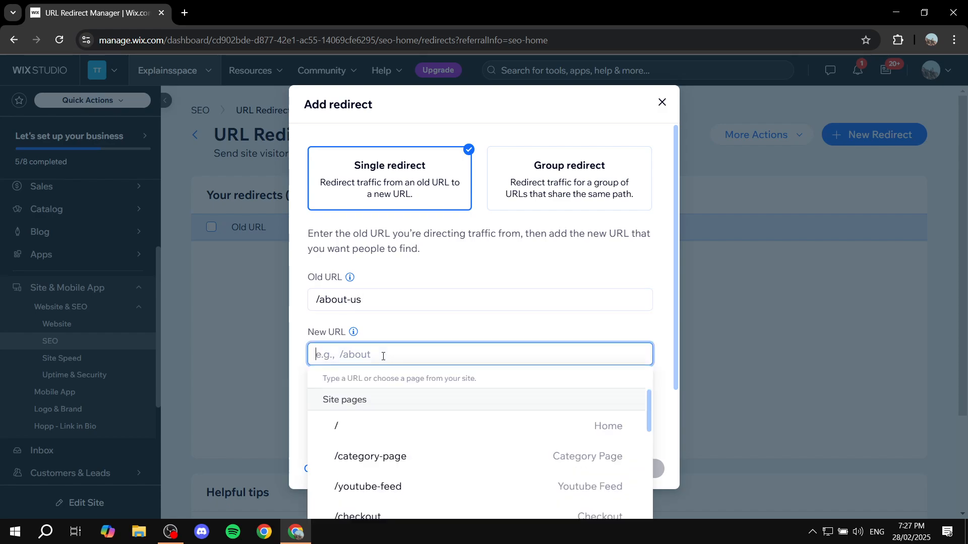
pyautogui.write('/ab')
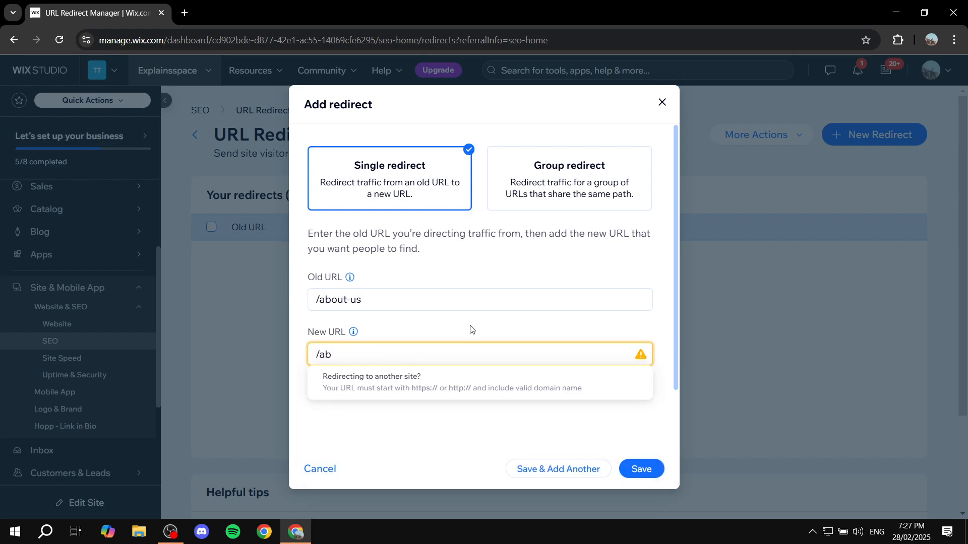
pyautogui.write('out')
pyautogui.moveTo(437, 353); pyautogui.dragTo(240, 353)
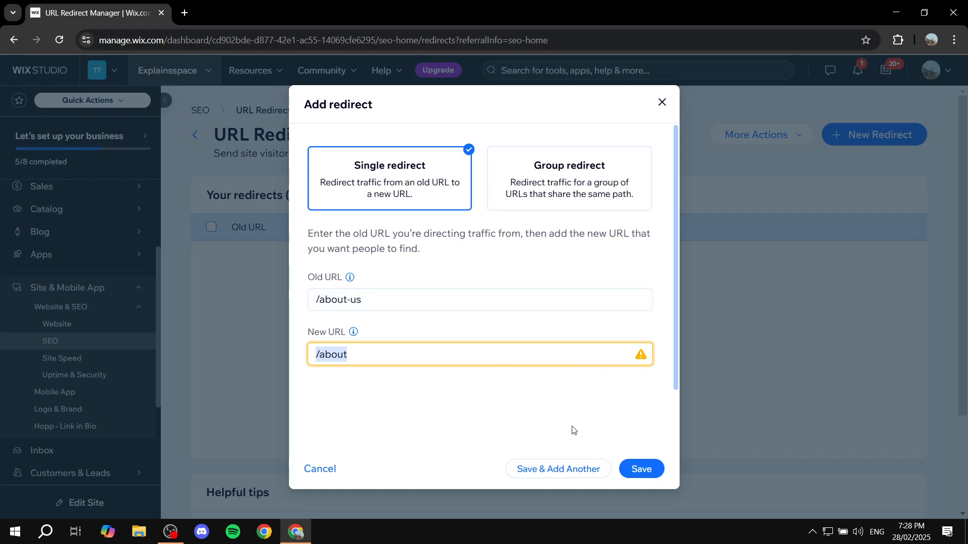
# Switch the redirect type to Group redirect and review its URL path fields and preview
pyautogui.click(571, 160)
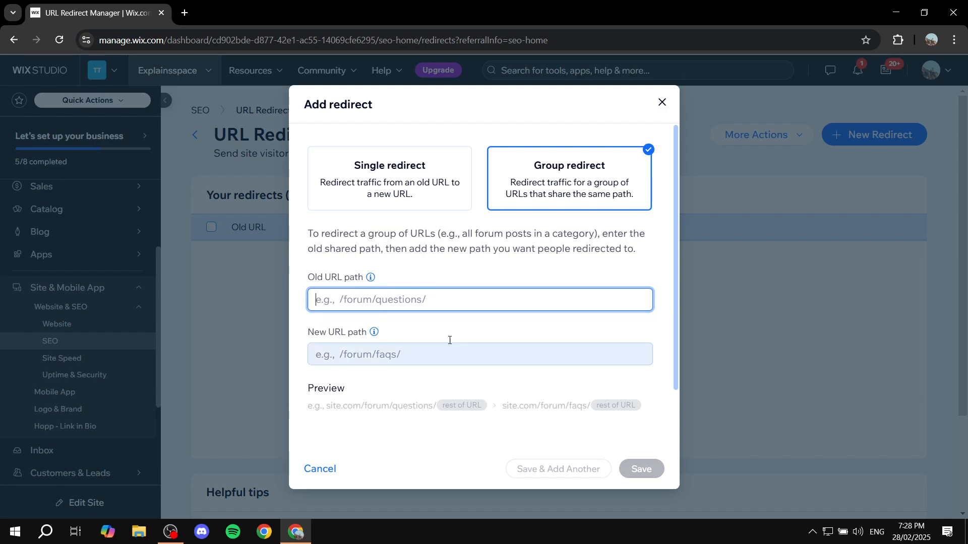
pyautogui.scroll(-2, 453, 337)
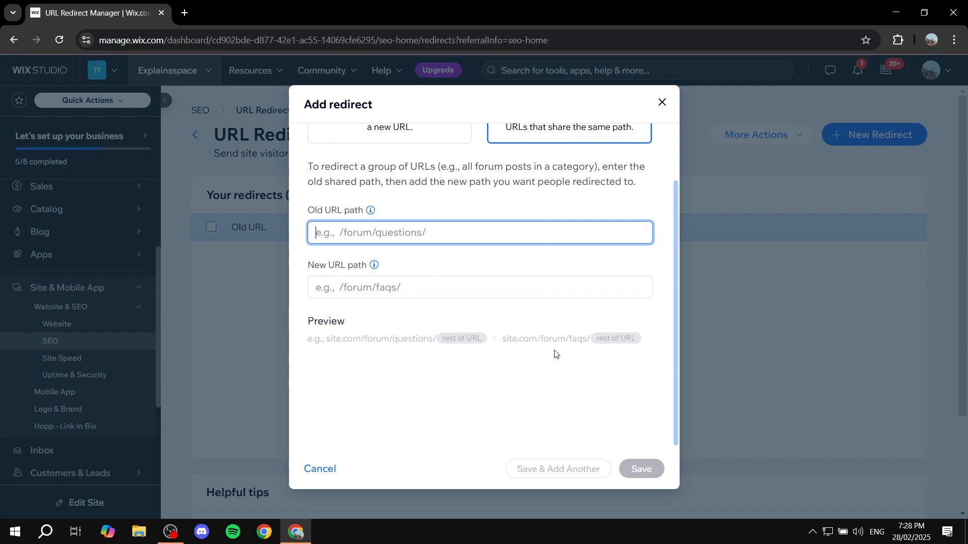
# Close the redirect form without saving and download the CSV template for importing 301 redirects
pyautogui.scroll(2, 615, 326)
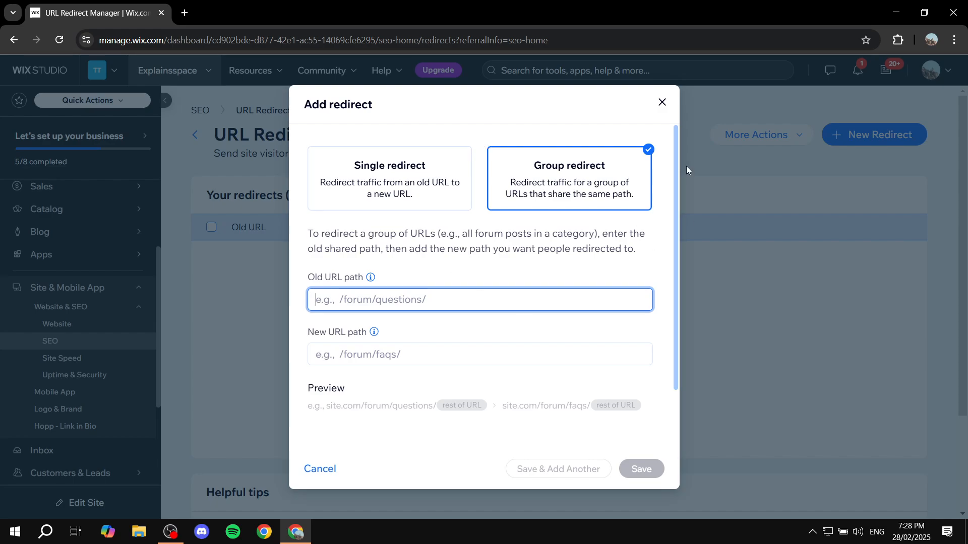
pyautogui.click(662, 103)
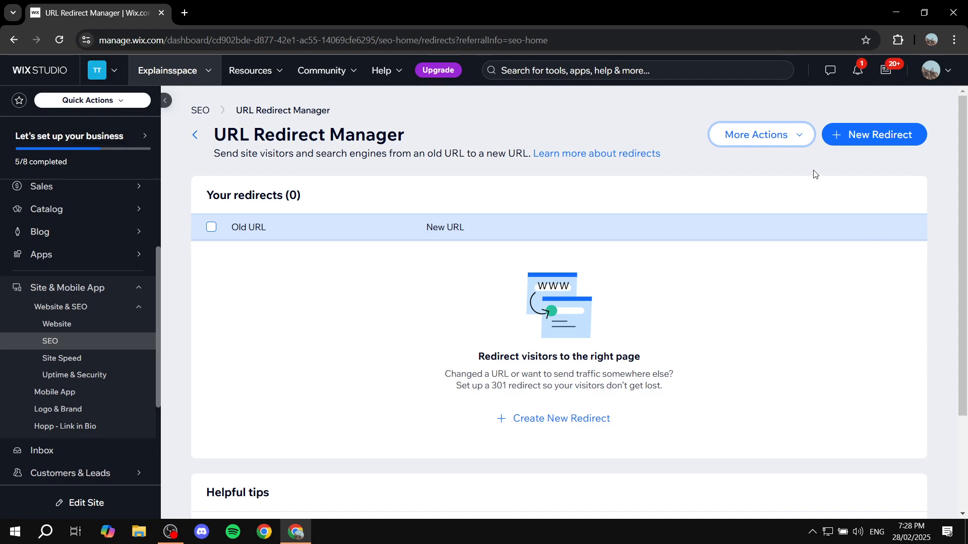
pyautogui.click(750, 126)
pyautogui.click(749, 126)
pyautogui.click(751, 131)
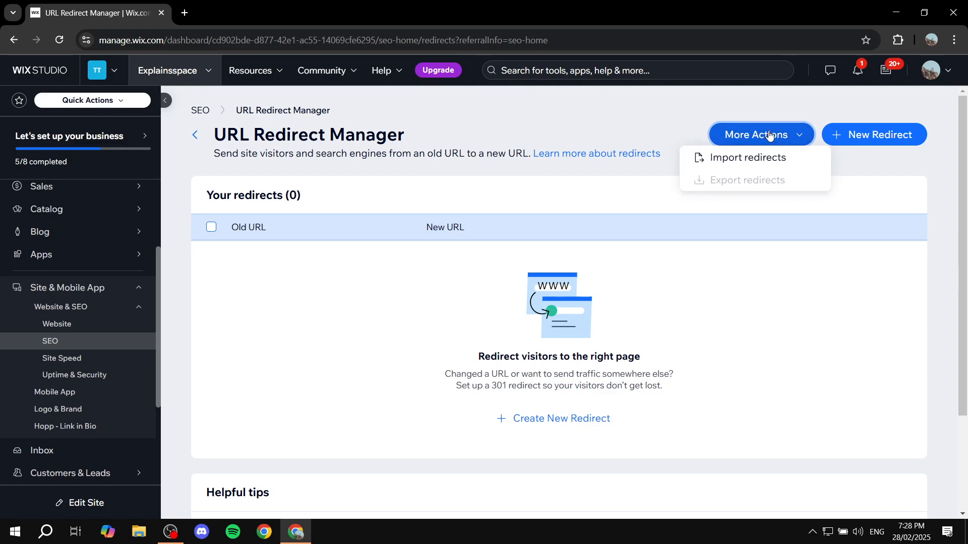
pyautogui.click(756, 159)
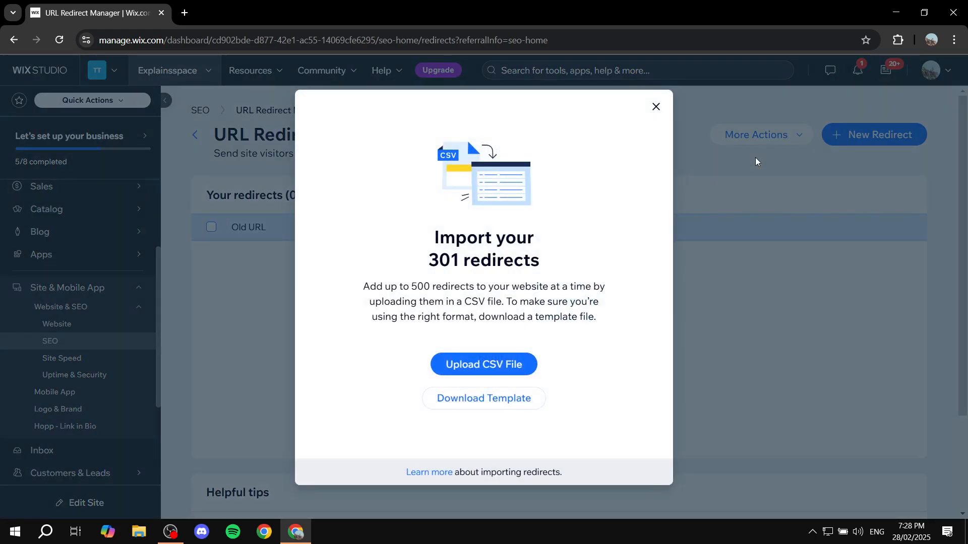
pyautogui.click(510, 399)
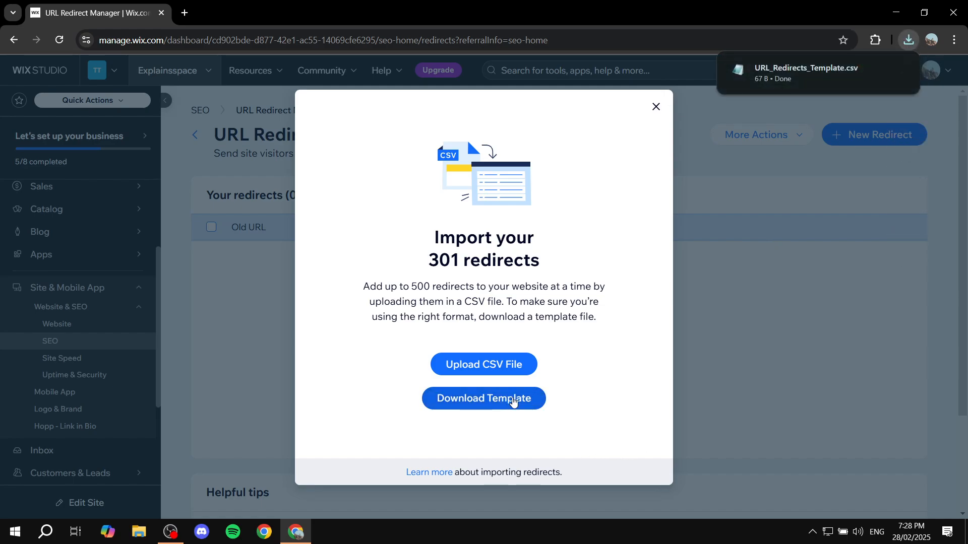
# Open Google Sheets in a new browser tab with a blank spreadsheet
pyautogui.click(187, 13)
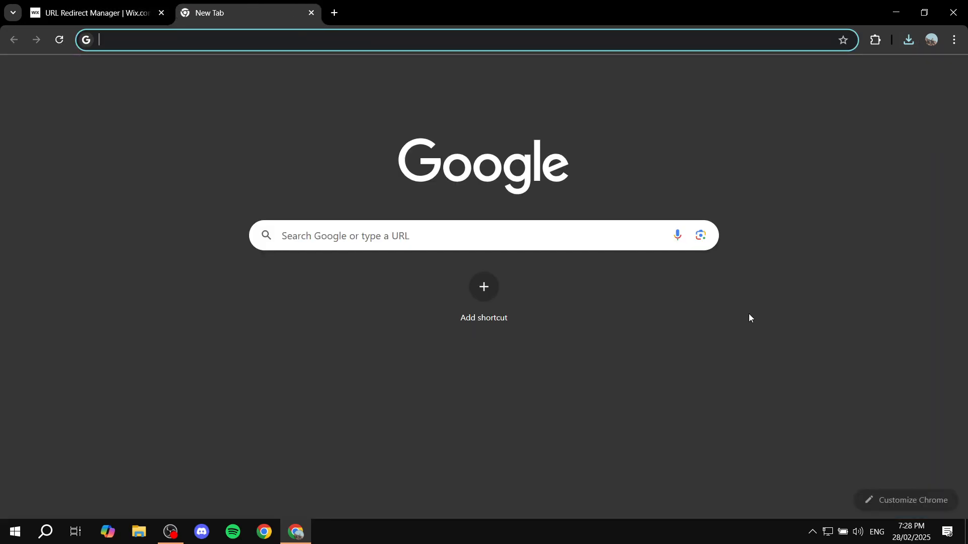
pyautogui.click(916, 75)
pyautogui.scroll(-5, 850, 273)
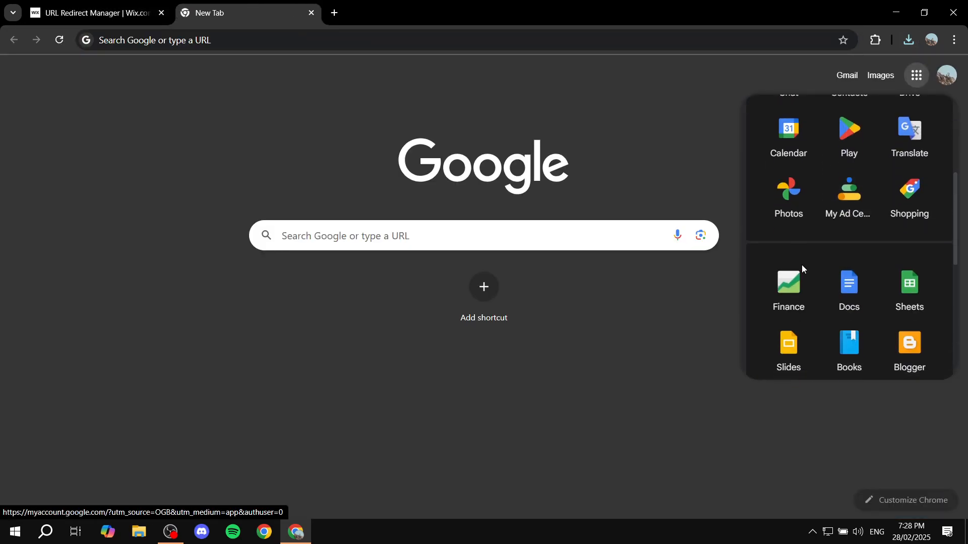
pyautogui.click(892, 301)
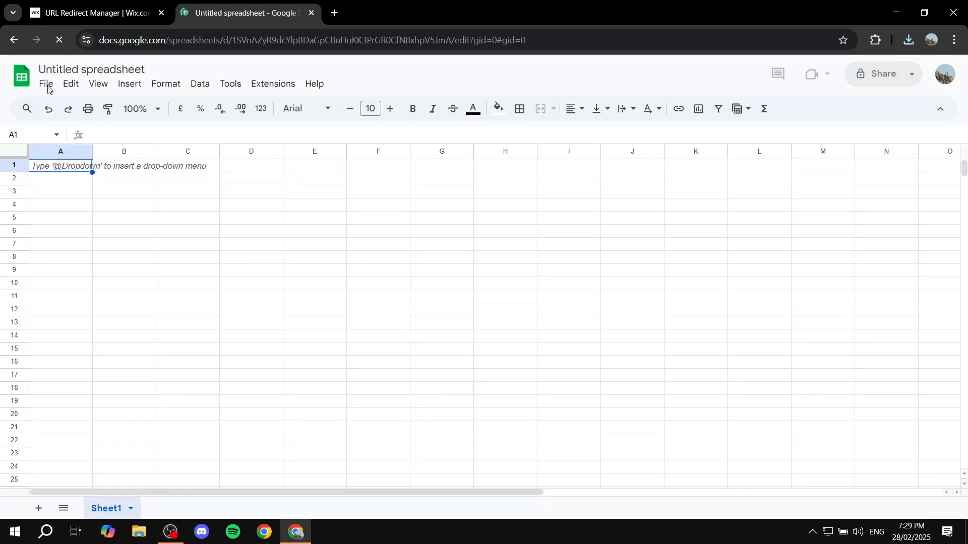
# Upload URL_Redirects_Template.csv from the Downloads folder and open it in Google Sheets
pyautogui.click(47, 84)
pyautogui.click(46, 84)
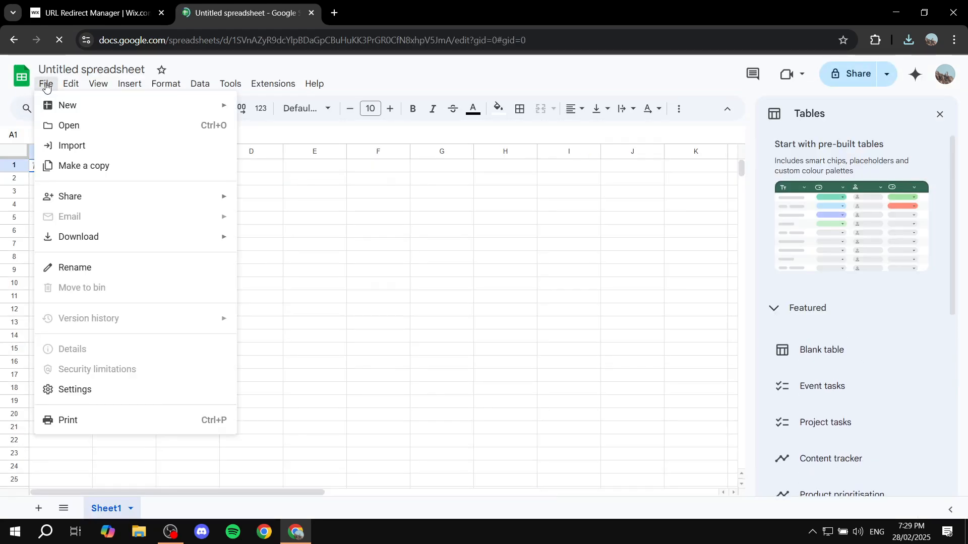
pyautogui.click(78, 127)
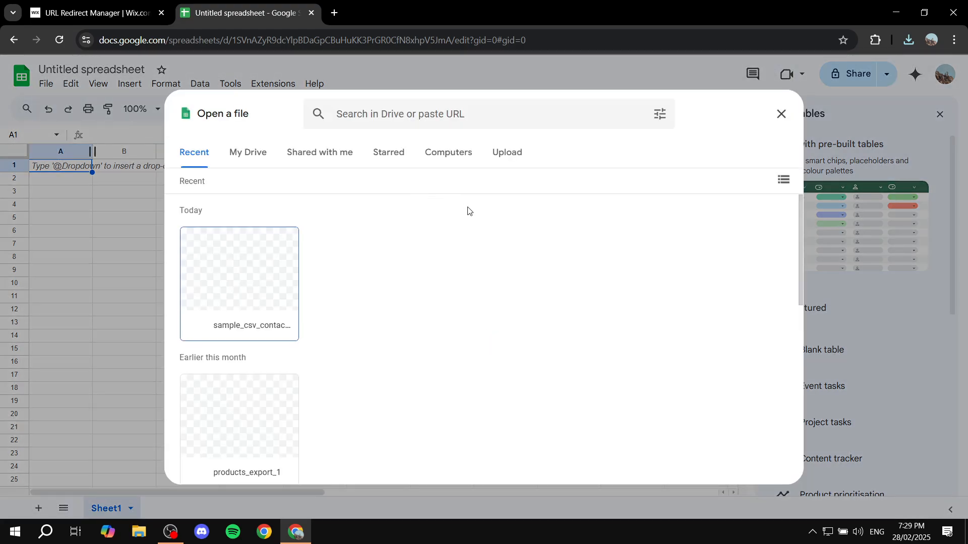
pyautogui.click(507, 152)
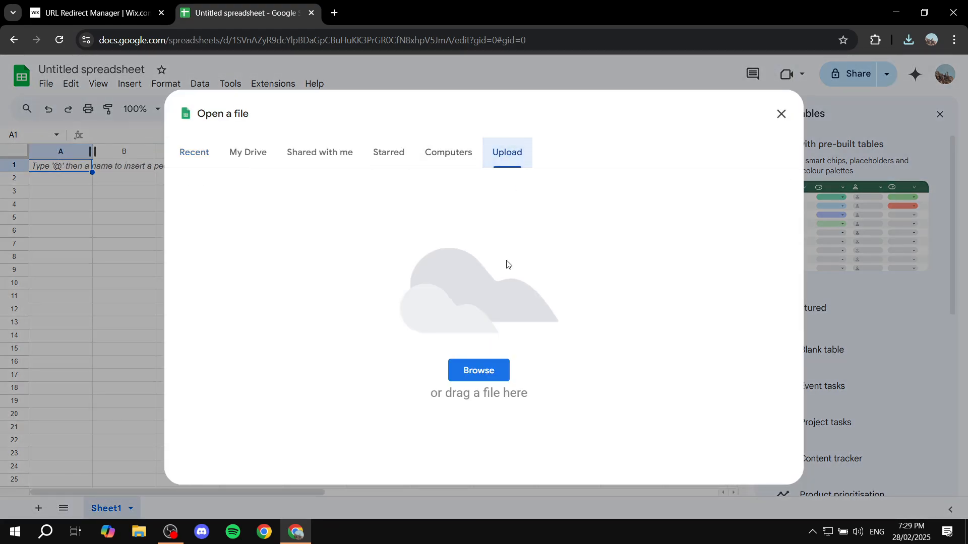
pyautogui.click(485, 368)
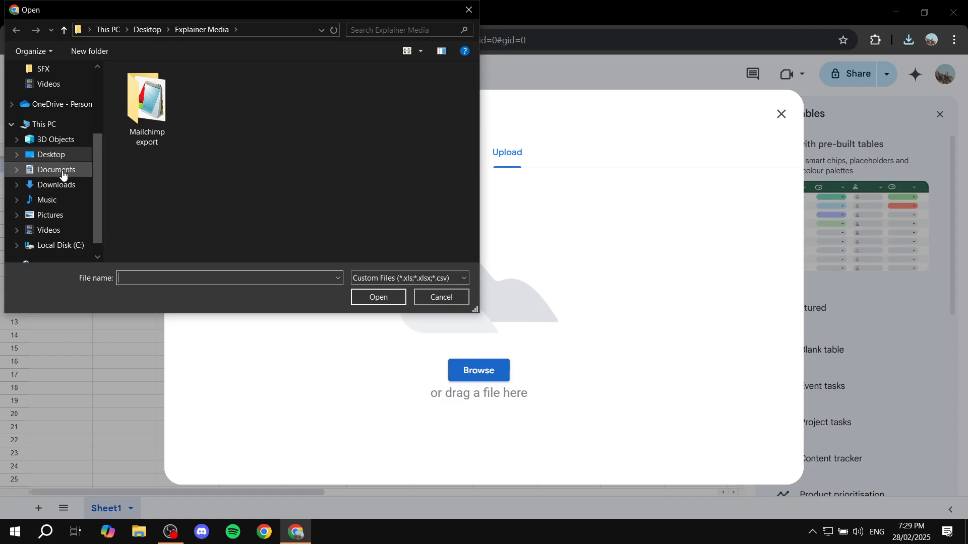
pyautogui.click(60, 185)
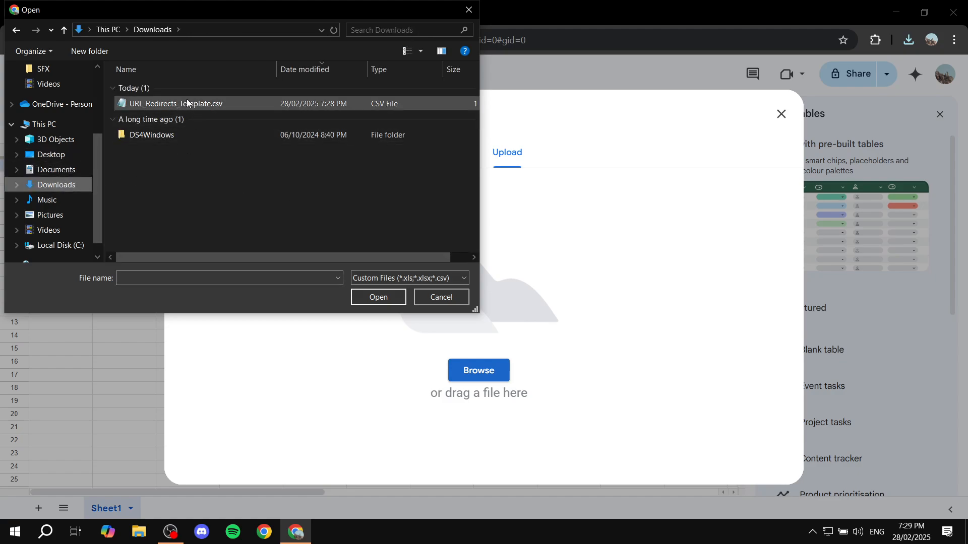
pyautogui.doubleClick(247, 104)
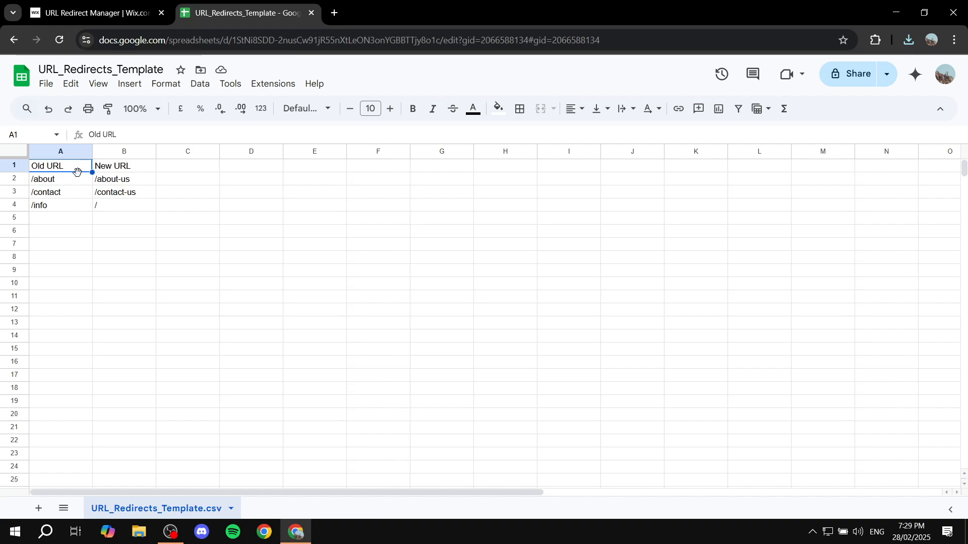
# Examine the template's Old URL and New URL columns, its sample entries and the empty rows below them
pyautogui.click(51, 154)
pyautogui.click(99, 152)
pyautogui.click(47, 151)
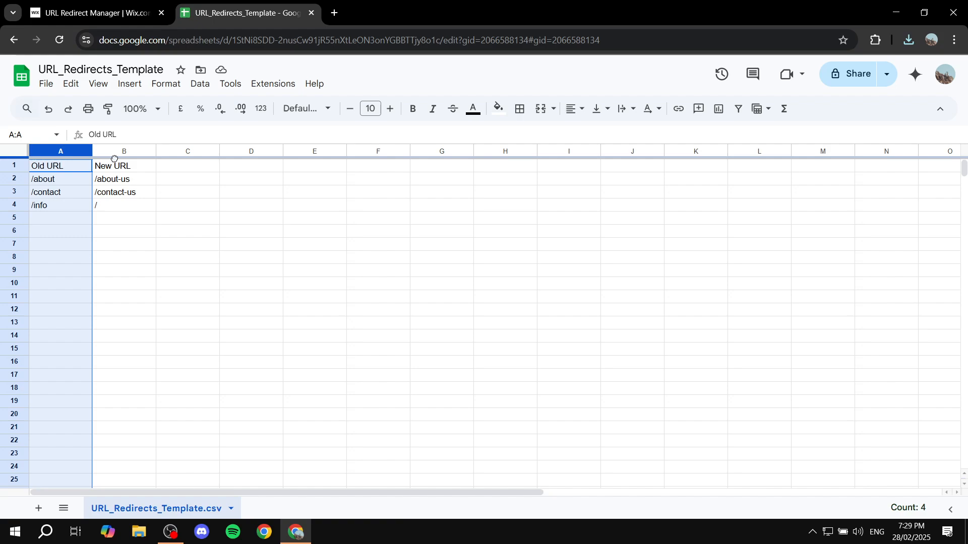
pyautogui.click(112, 159)
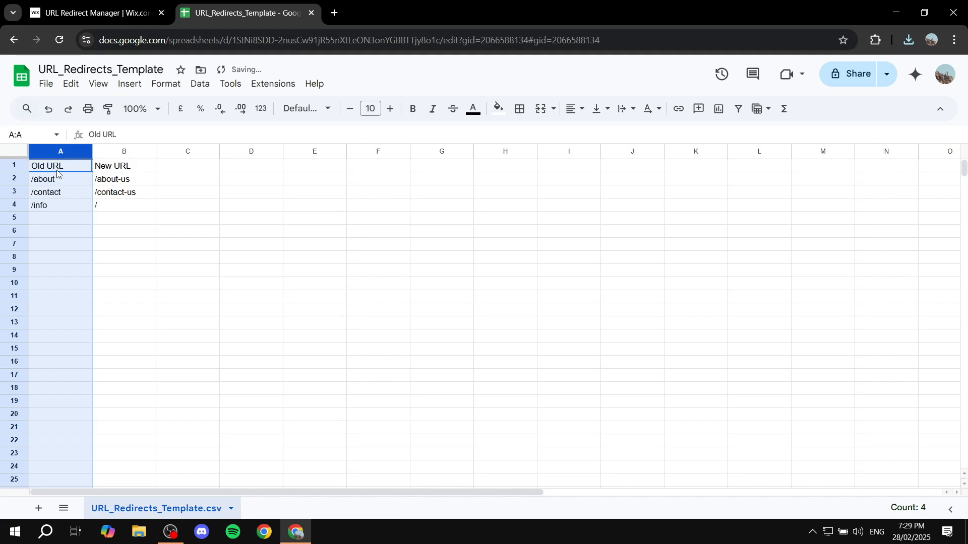
pyautogui.click(70, 182)
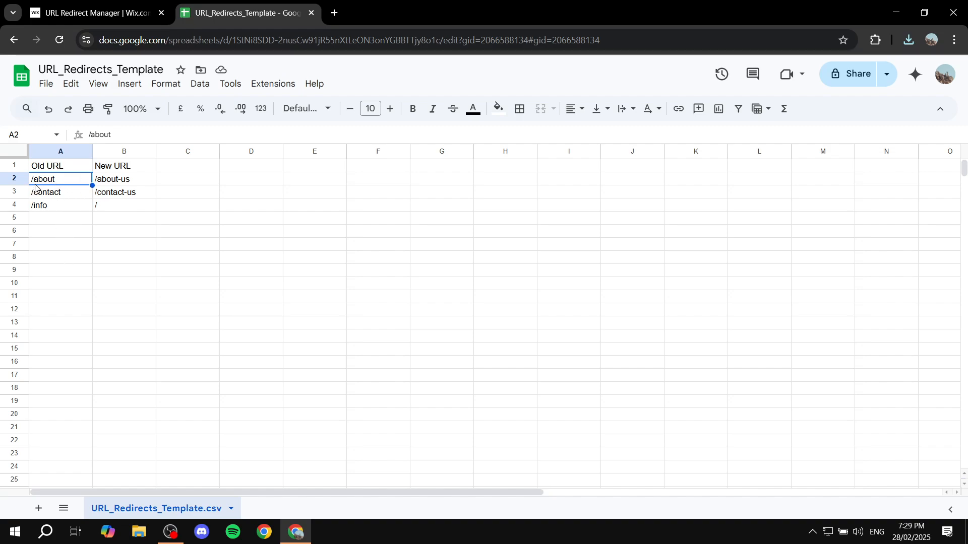
pyautogui.press('Down')
pyautogui.press('Down')
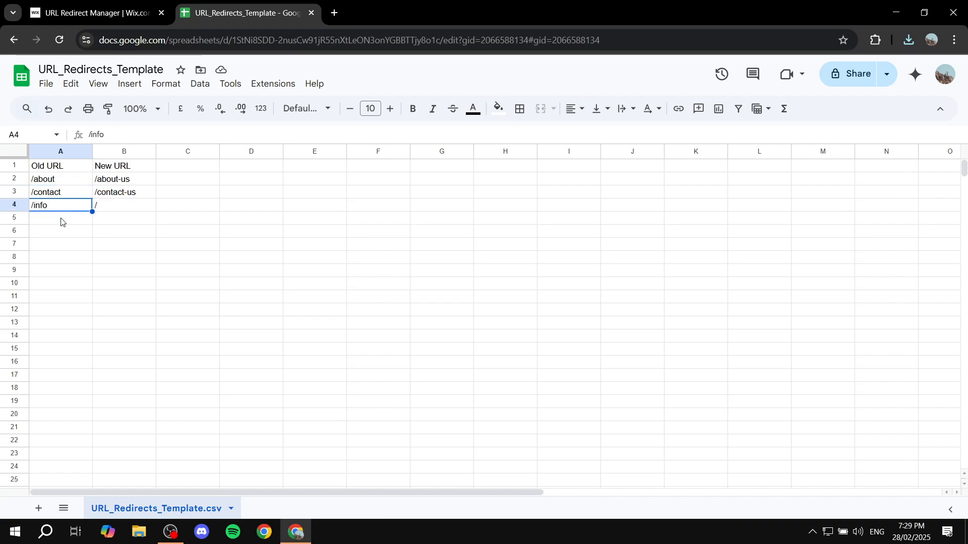
pyautogui.press('Down')
pyautogui.press('Down')
pyautogui.press('Down')
pyautogui.press('Down')
pyautogui.press('Down')
pyautogui.press('Down')
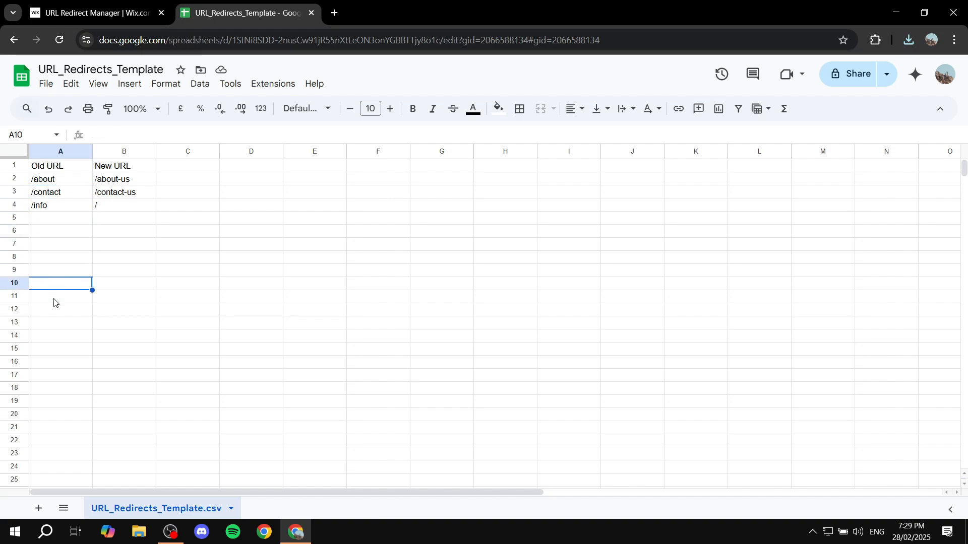
pyautogui.press('Down')
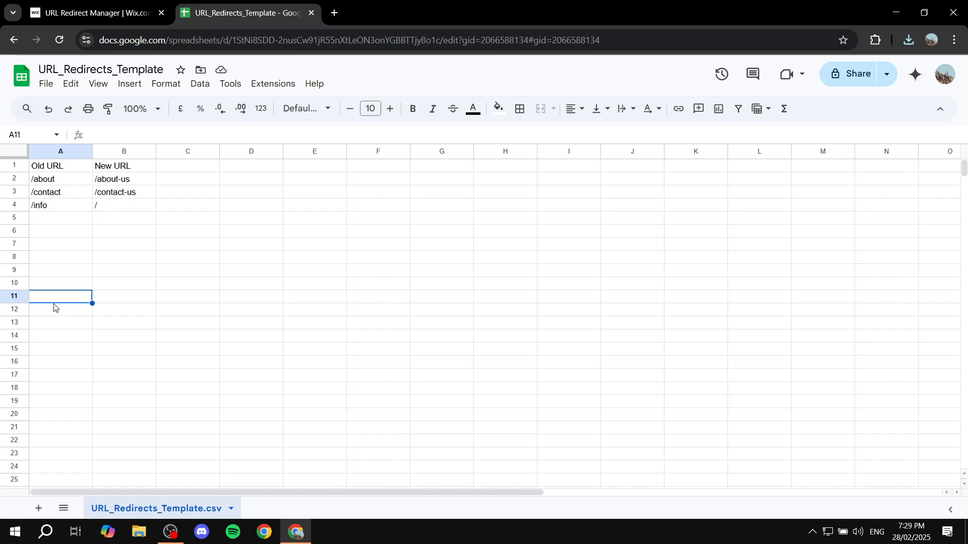
# Compare the /about old URL with its new URL in row 2 and check the first empty row
pyautogui.click(109, 225)
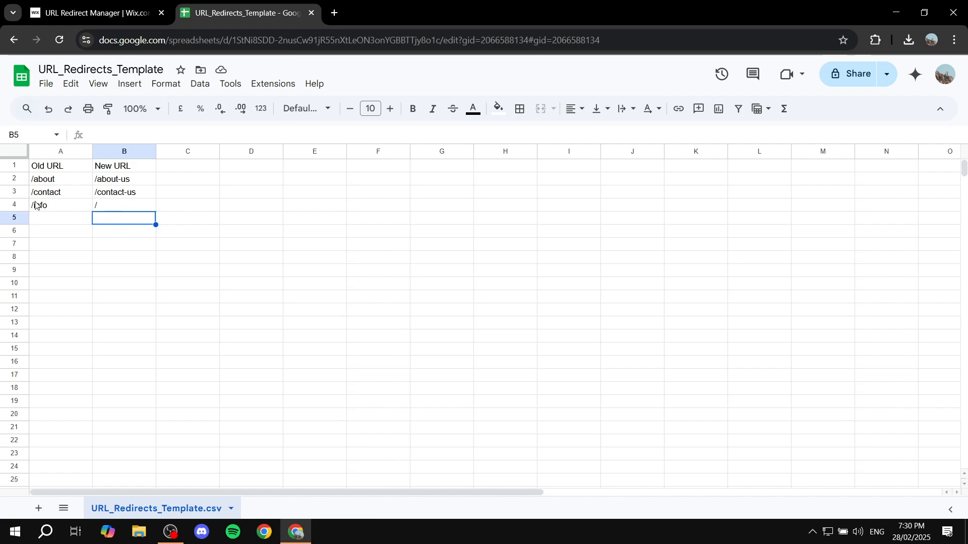
pyautogui.click(50, 182)
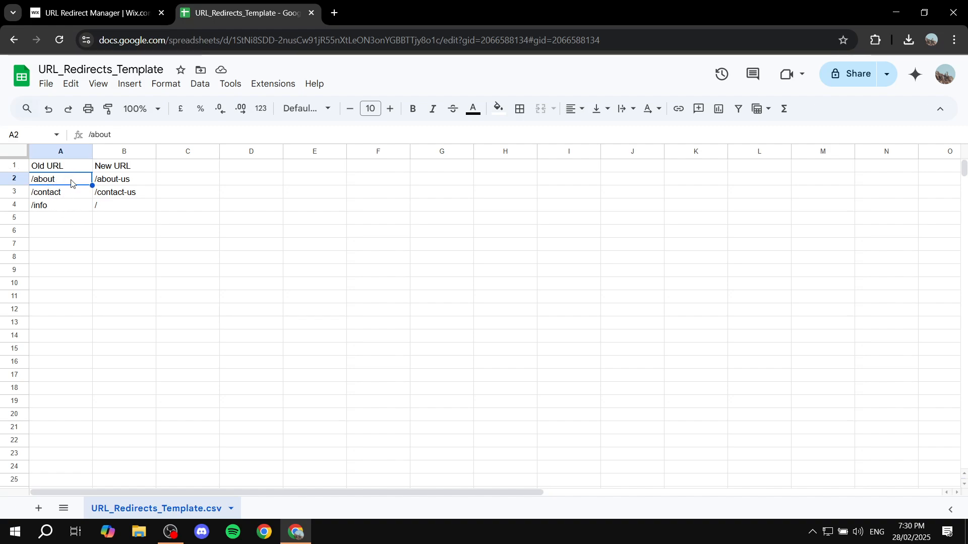
pyautogui.click(105, 177)
pyautogui.click(68, 170)
pyautogui.click(45, 177)
pyautogui.click(71, 225)
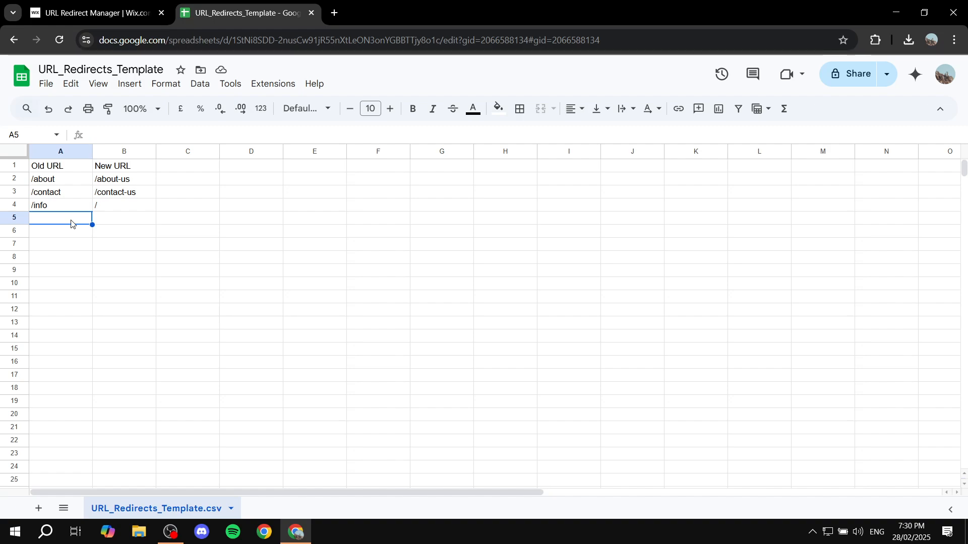
# Change the new URL for the /info entry in cell B4 to /information
pyautogui.click(121, 206)
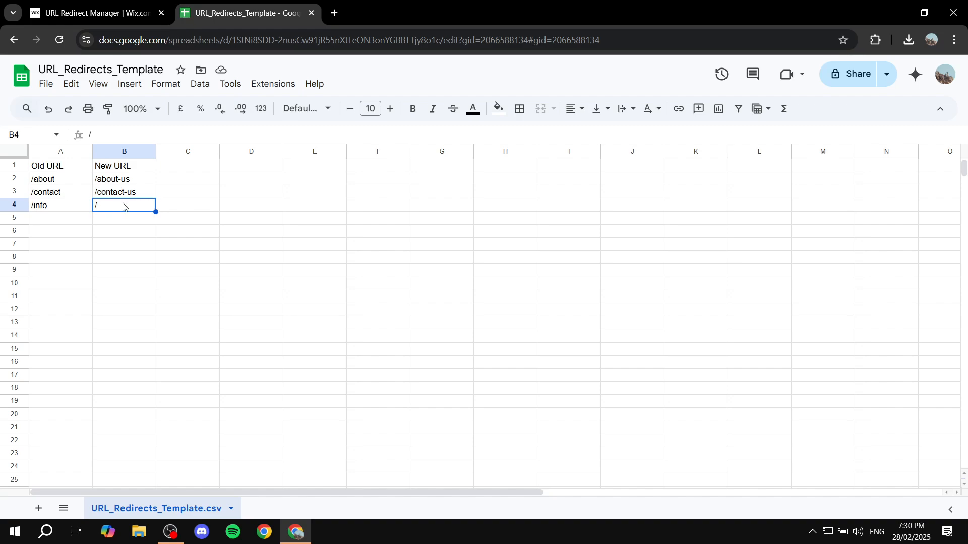
pyautogui.doubleClick(121, 207)
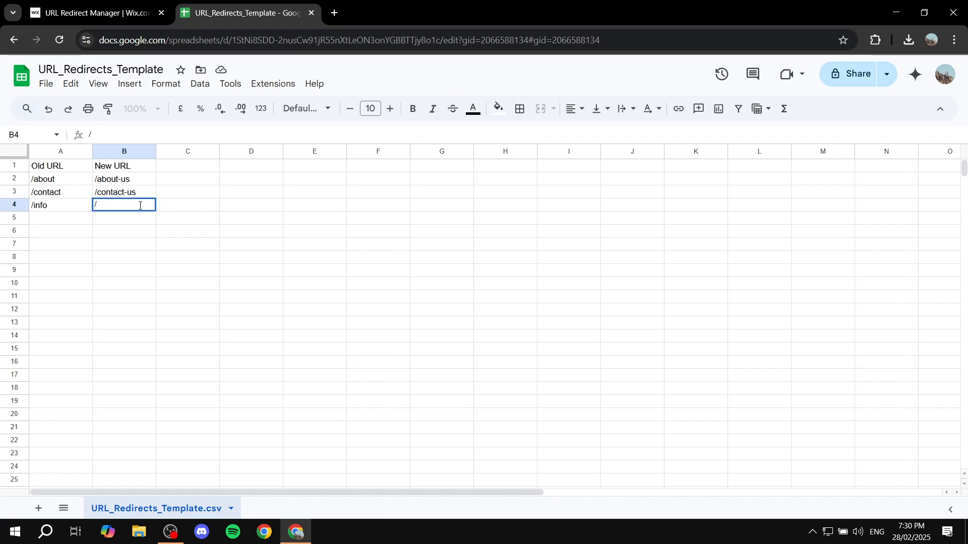
pyautogui.write('information')
# Download the edited sheet as comma-separated values (.csv) and close the spreadsheet's browser tab
pyautogui.click(47, 84)
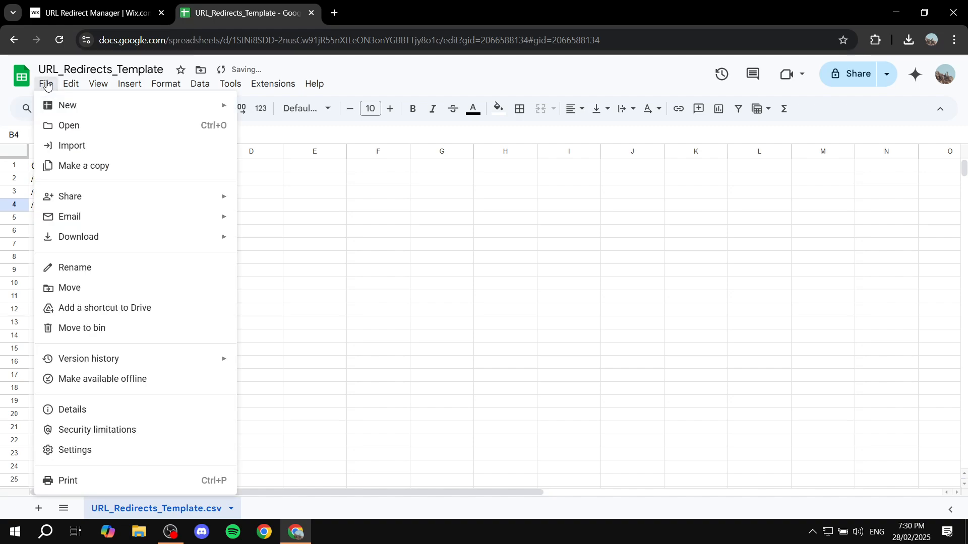
pyautogui.moveTo(93, 238)
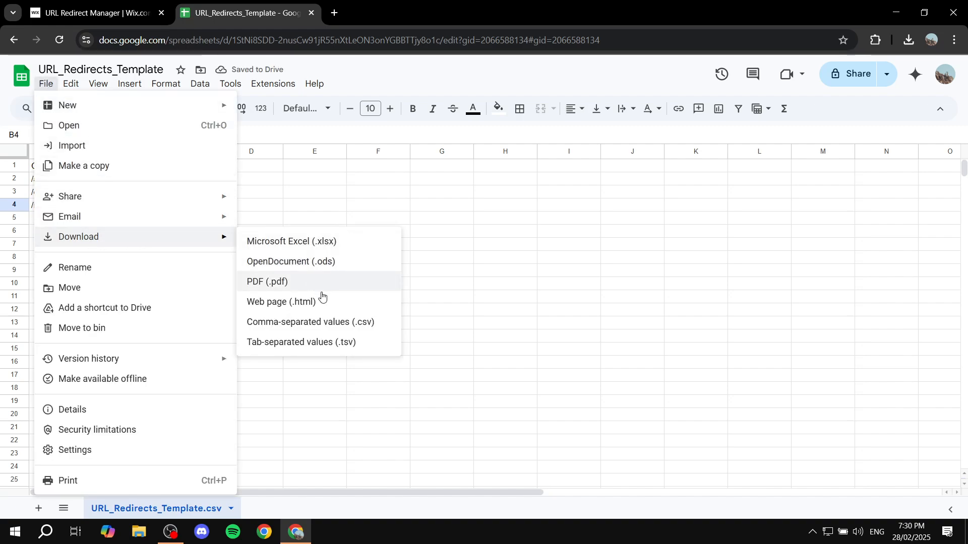
pyautogui.click(335, 327)
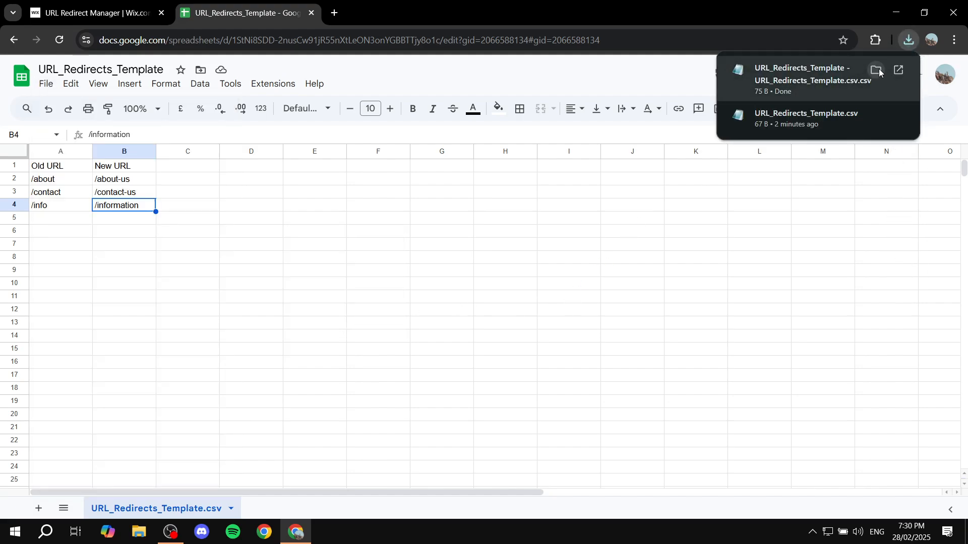
pyautogui.click(311, 13)
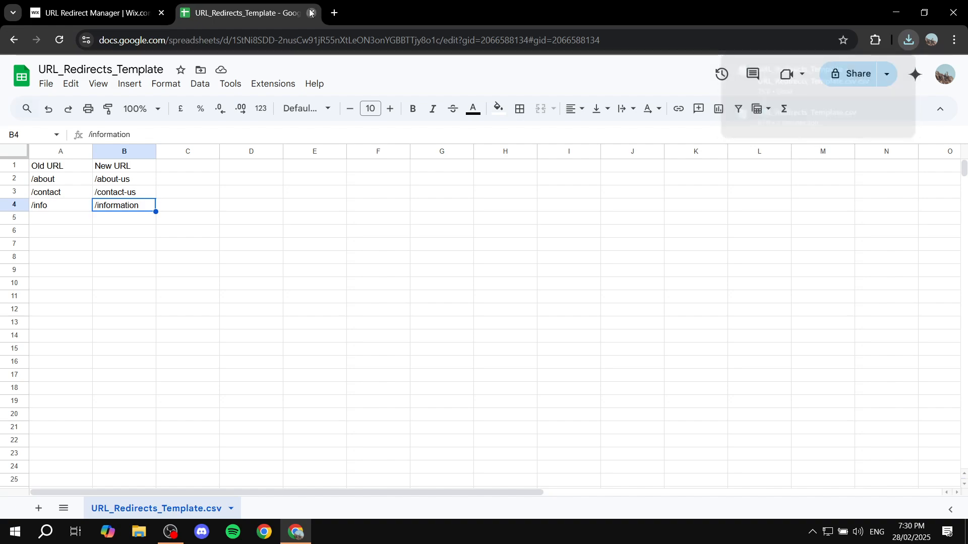
# Restart the 301 redirect import in the URL Redirect Manager and upload the edited URL_Redirects_Template CSV file
pyautogui.click(654, 108)
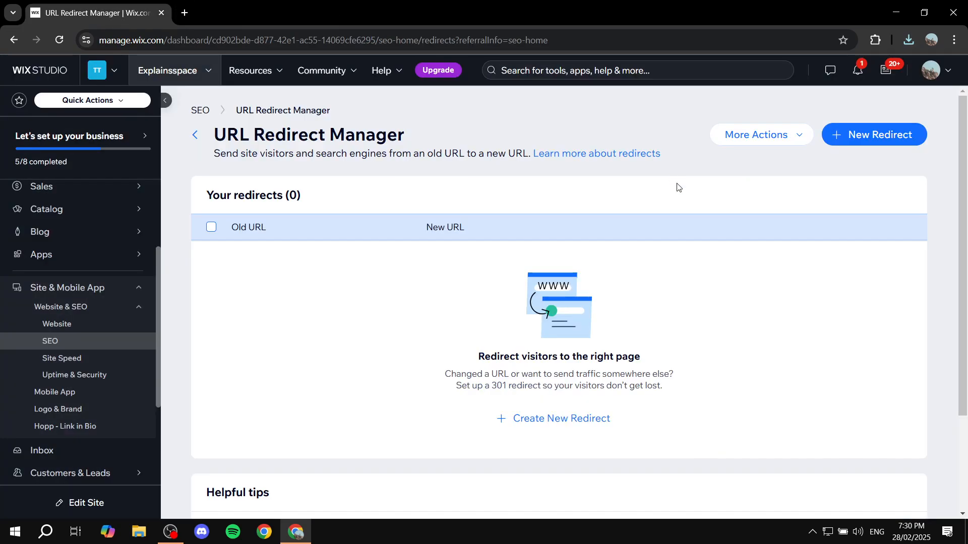
pyautogui.click(763, 134)
pyautogui.click(745, 159)
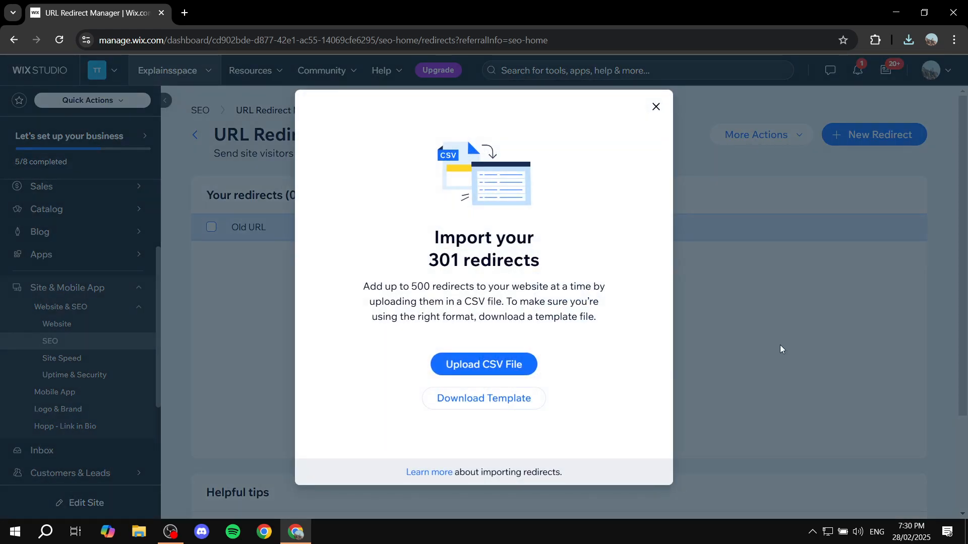
pyautogui.click(497, 377)
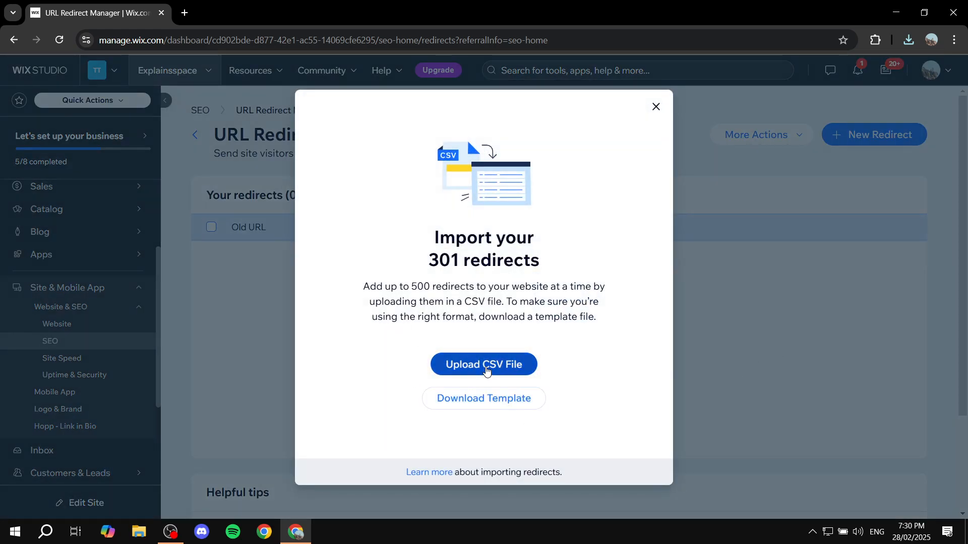
pyautogui.doubleClick(222, 105)
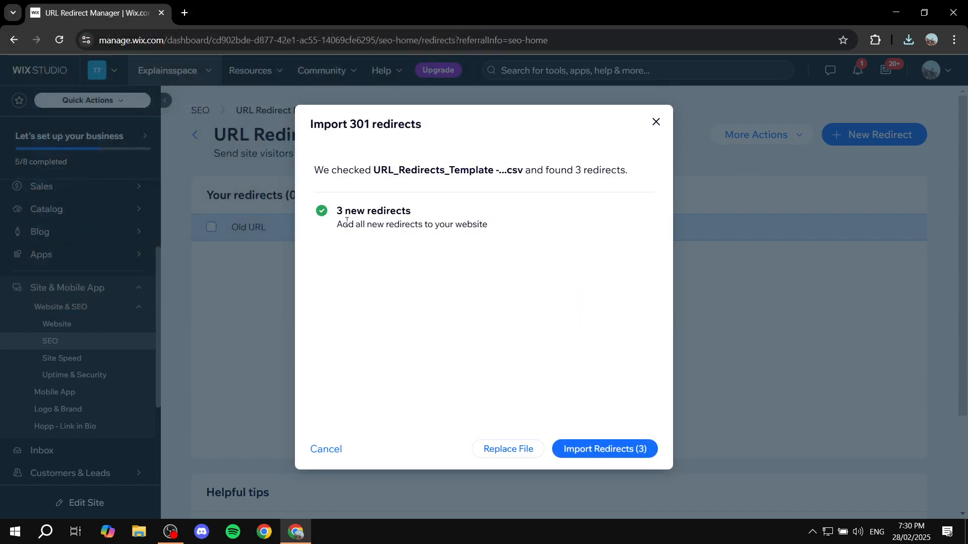
# Import all new redirects found in the uploaded file and review the resulting redirects list
pyautogui.moveTo(348, 221); pyautogui.dragTo(461, 214)
pyautogui.click(461, 216)
pyautogui.click(625, 456)
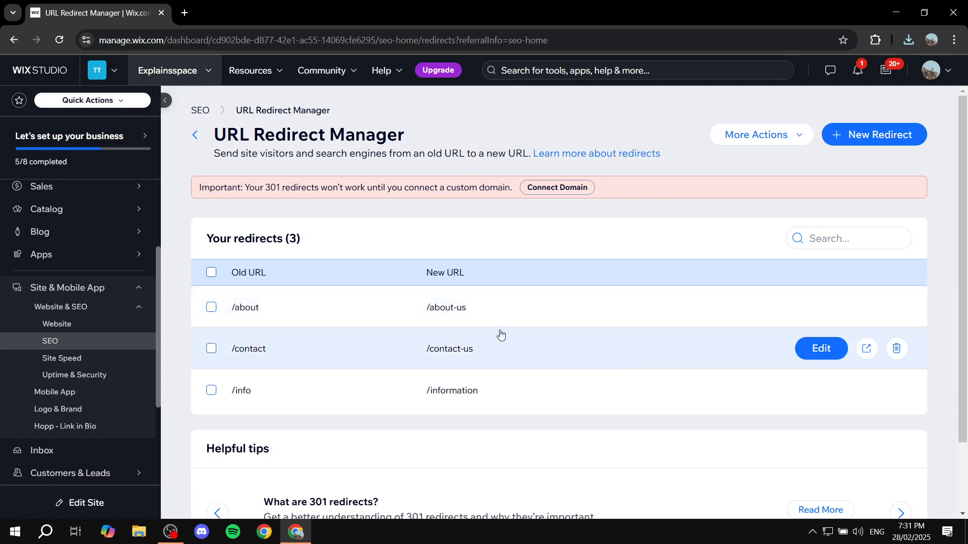
pyautogui.scroll(-2, 500, 332)
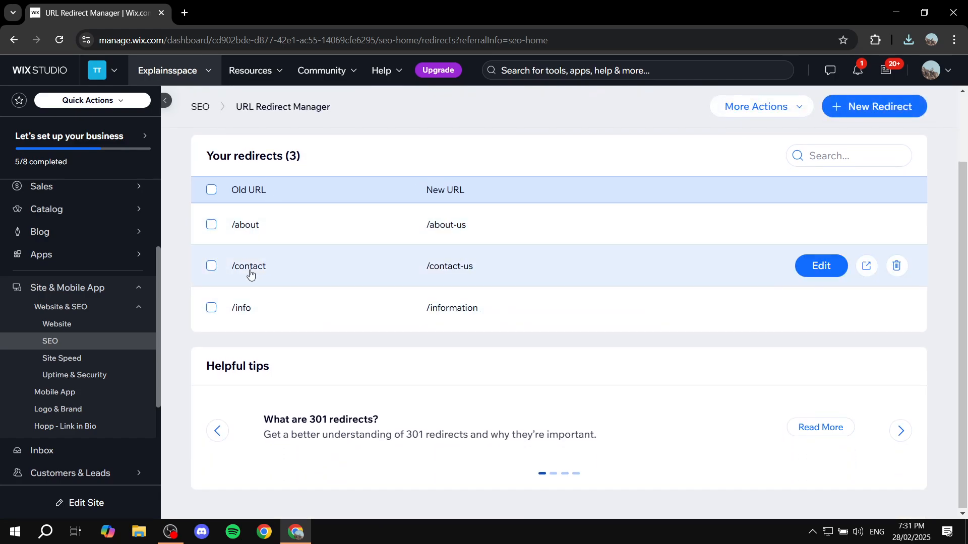